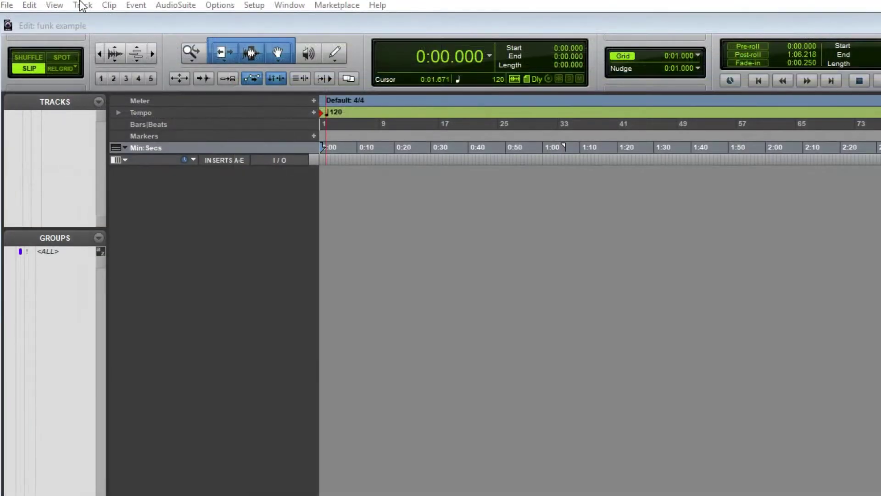
- Create one new stereo instrument track
click(80, 6)
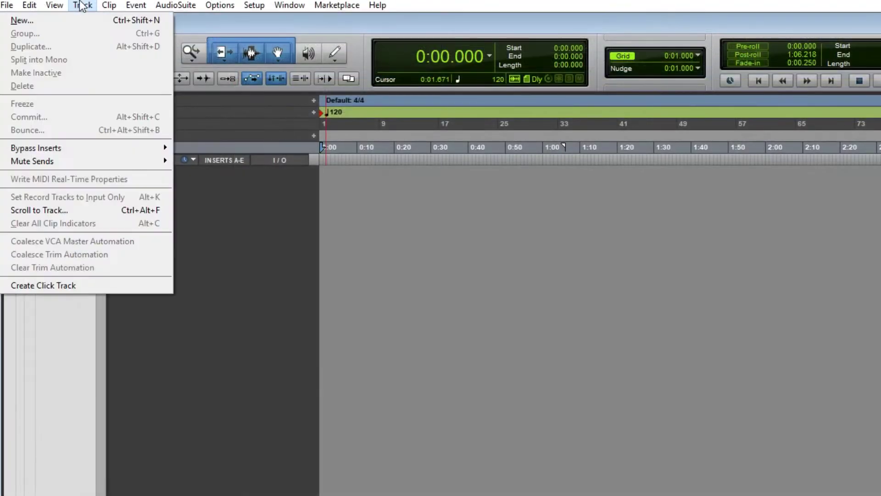
click(80, 23)
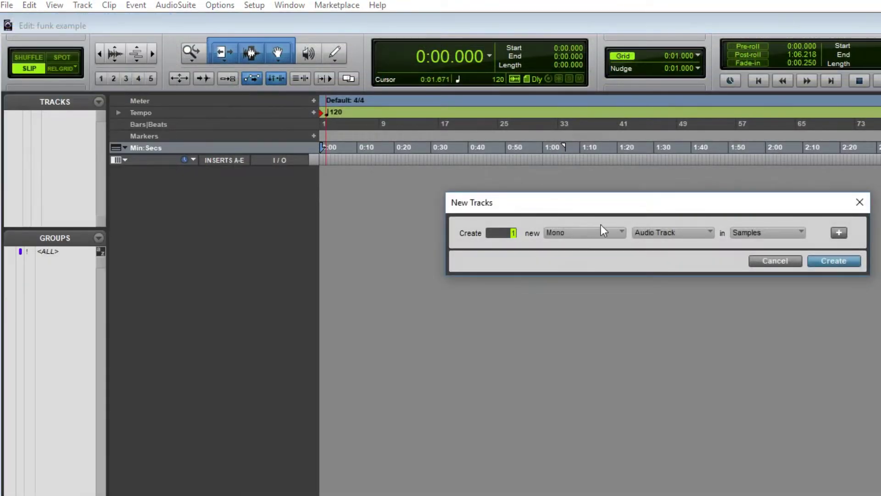
click(604, 230)
click(634, 252)
click(662, 236)
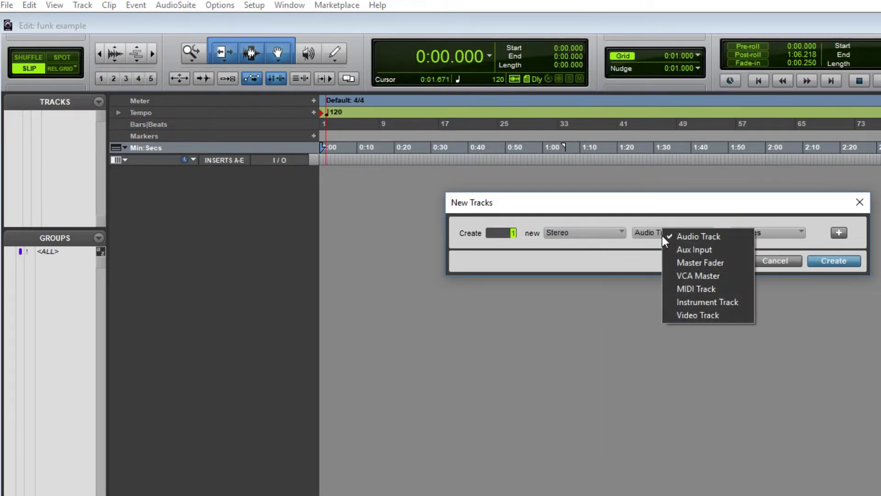
click(702, 301)
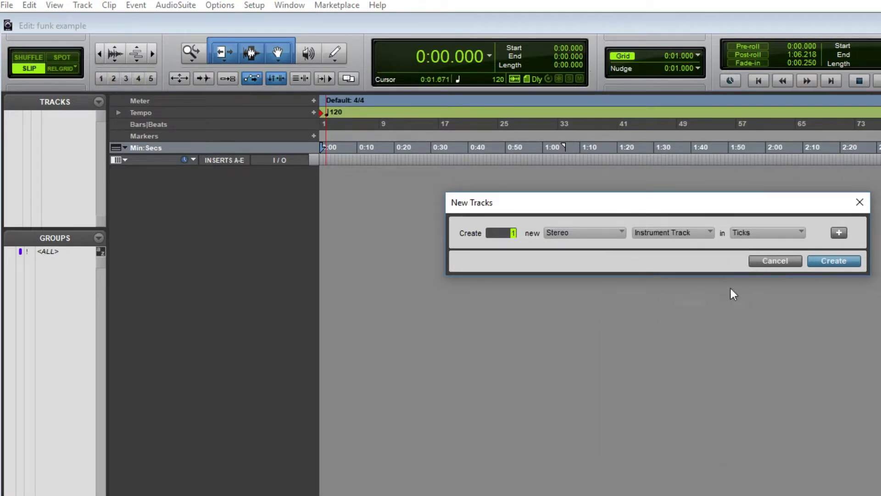
click(833, 261)
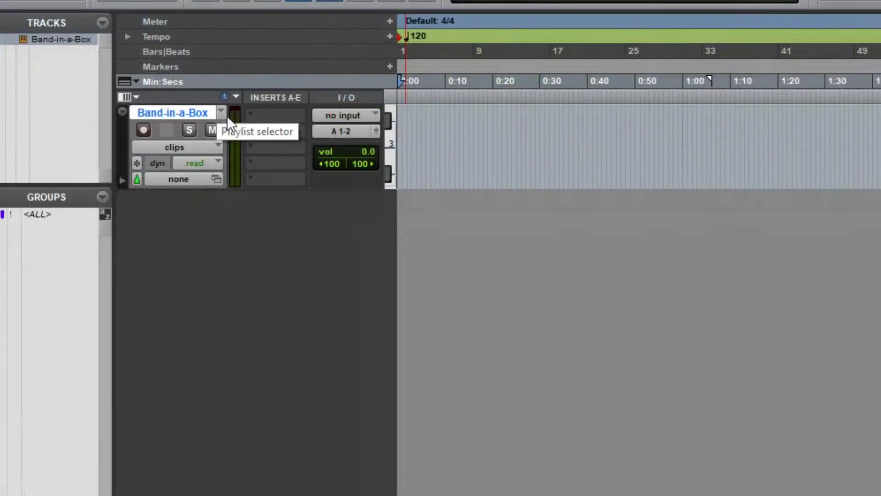
- Insert the Band-in-a-Box instrument plug-in on the track's Insert A slot
click(216, 175)
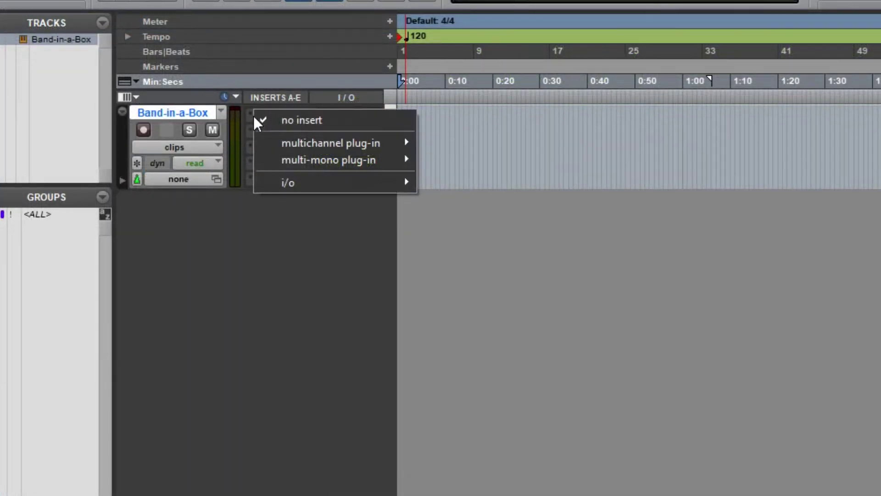
mouse_move(295, 144)
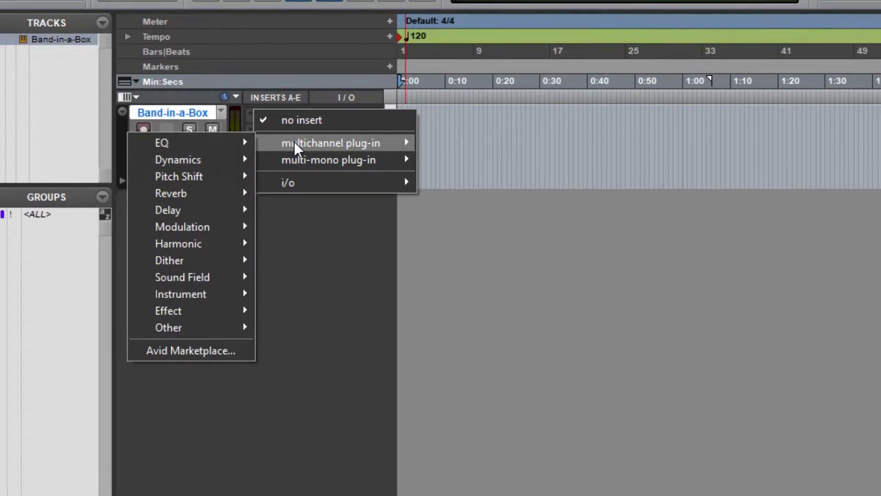
mouse_move(200, 297)
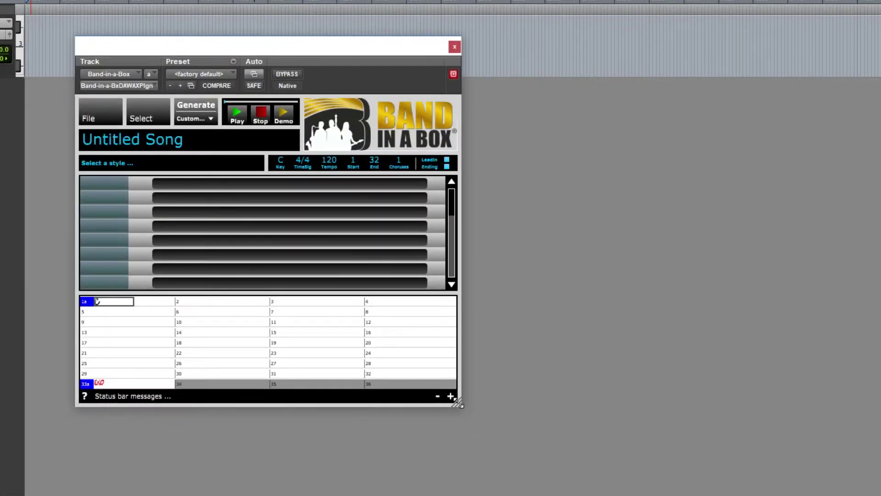
- Enlarge the plug-in window by its corner and move it higher on screen
drag(458, 402, 660, 492)
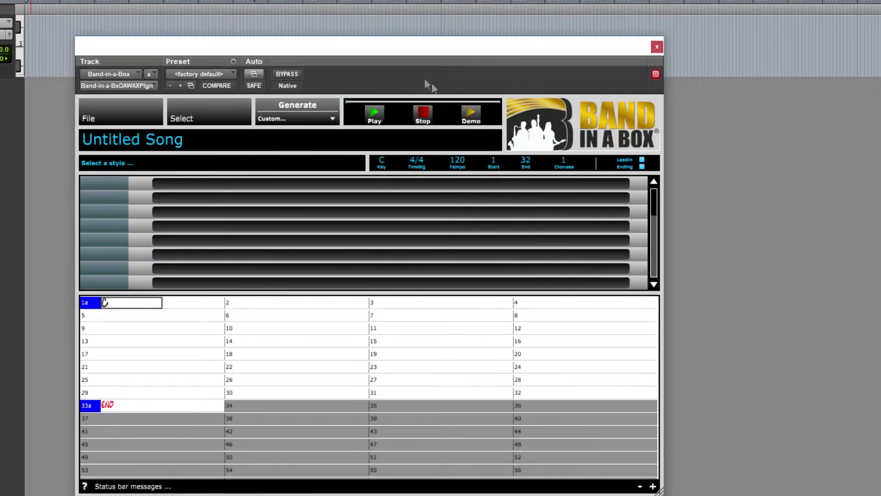
drag(415, 47, 413, 16)
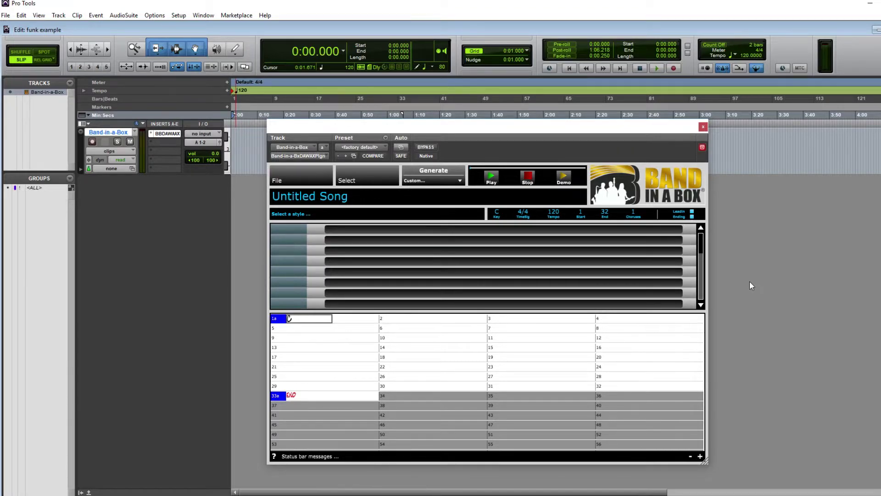
- Set key A, chart A7, C7sus and D7 in bars 1–8, copy them to bars 9–16, and add a part marker
click(496, 212)
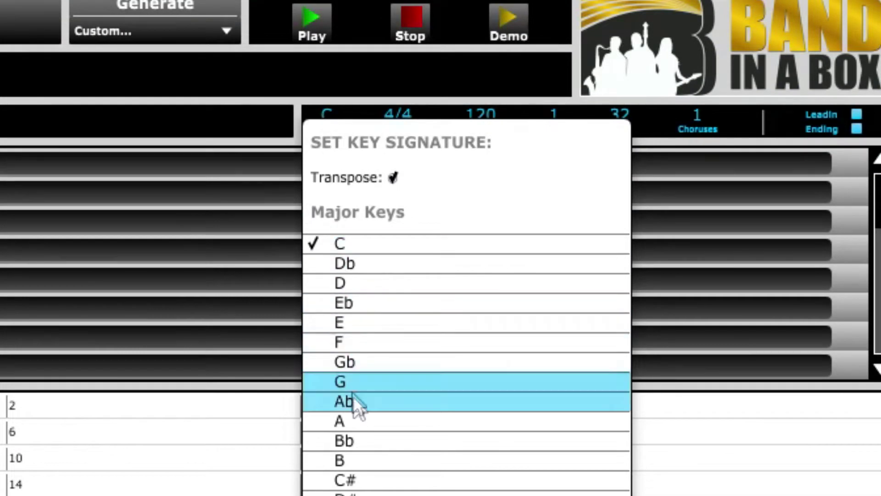
click(367, 421)
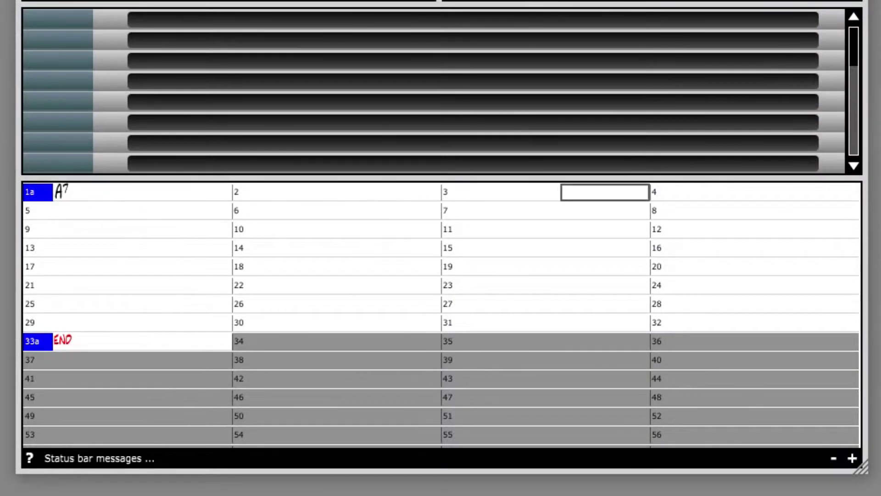
text(C7sus)
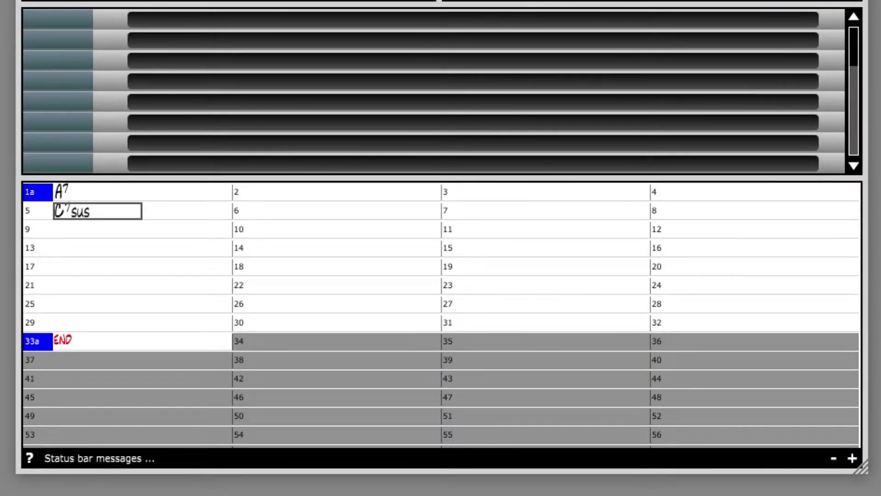
key(Return)
key(Return)
key(Return)
key(Return)
text(D7)
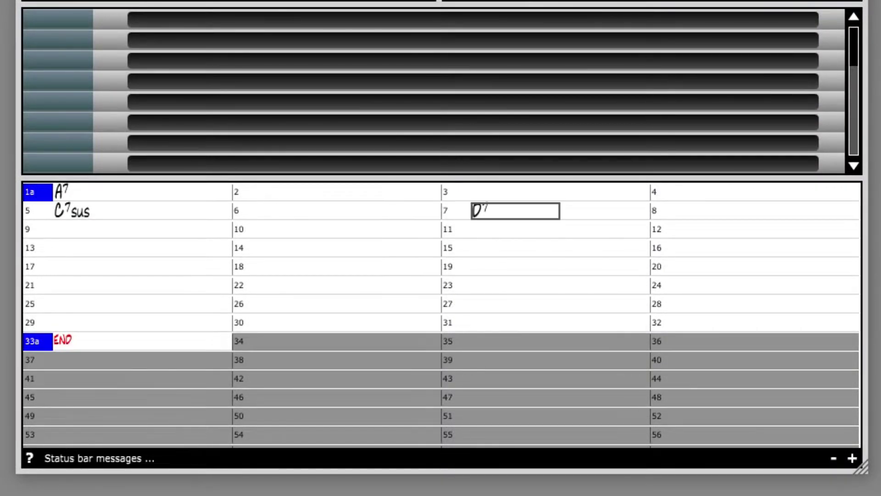
key(Return)
key(Return)
key(Return)
key(Return)
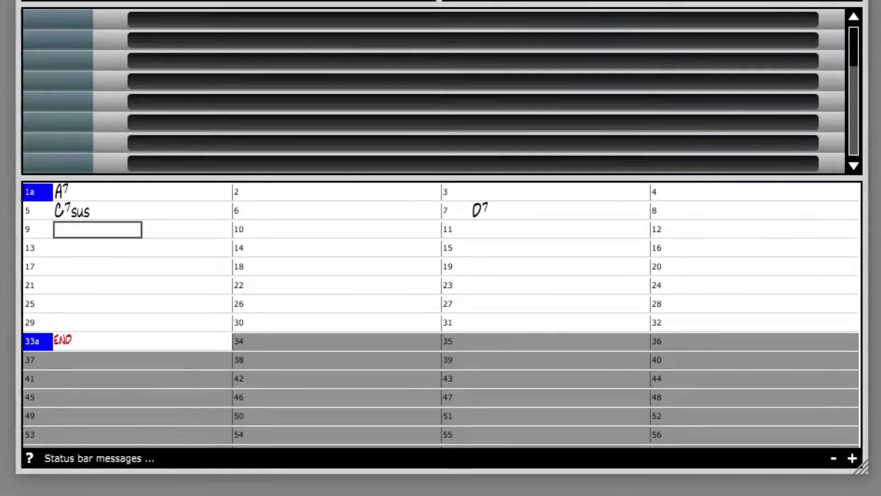
key(Return)
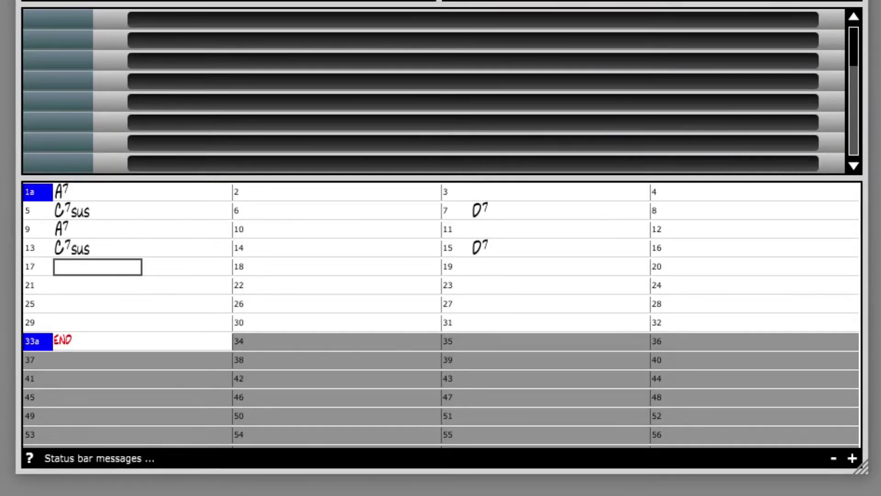
click(42, 227)
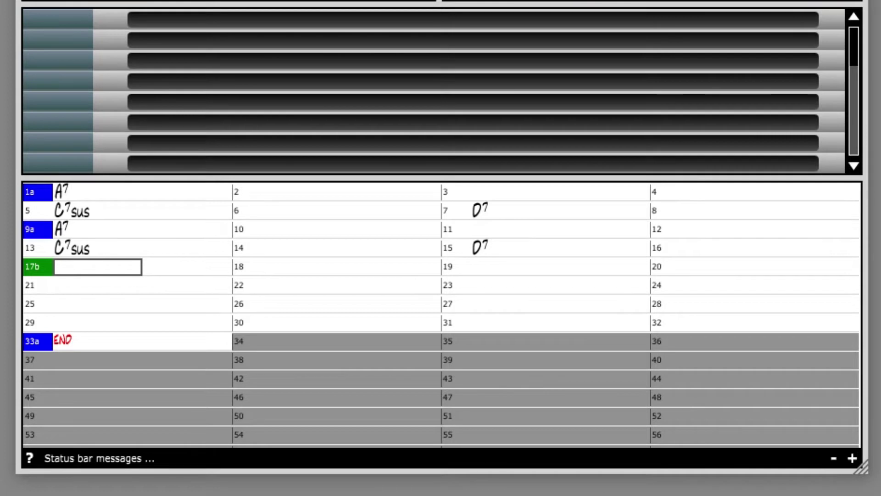
- Chart Bm, Em, Bm and E7 in bars 17, 19, 21 and 23
text(Bm)
key(Return)
key(Return)
key(Return)
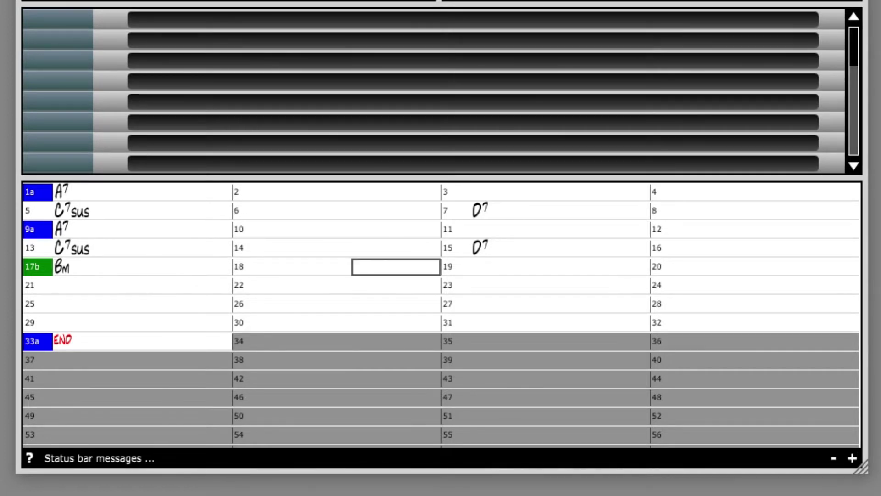
key(Return)
text(Em)
key(Return)
key(Return)
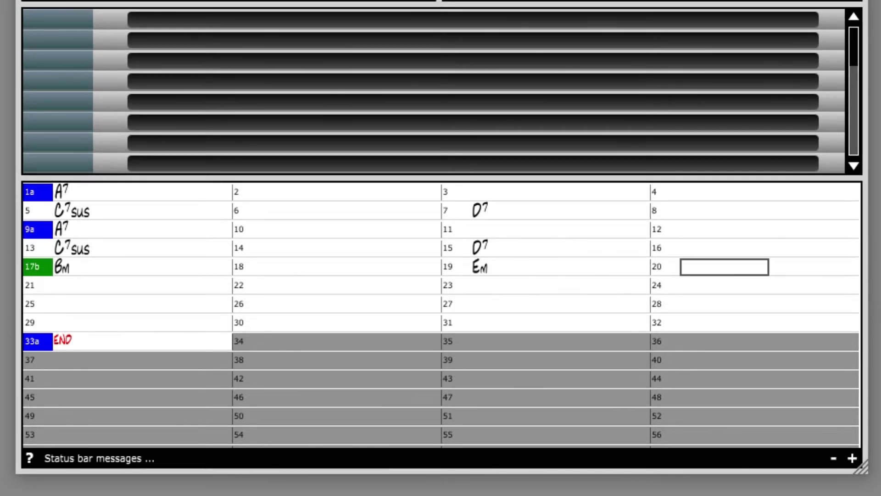
key(Return)
key(Return)
text(Bm)
key(Return)
key(Return)
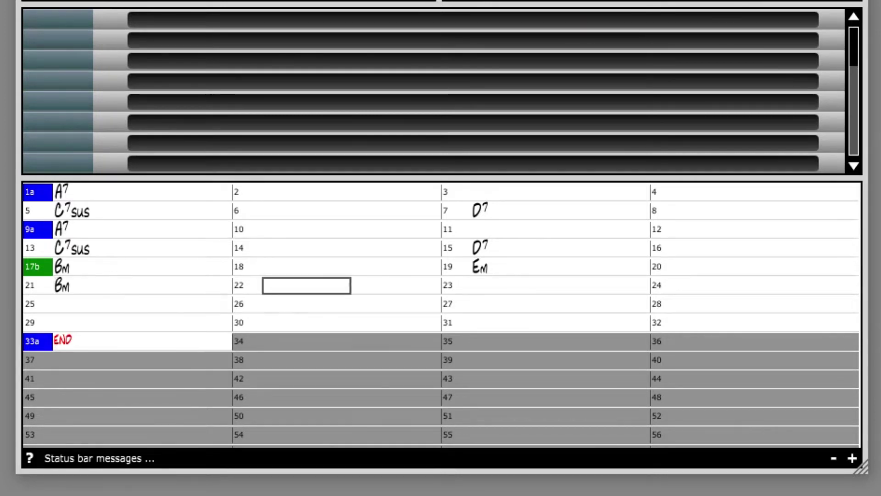
key(Return)
key(Return)
text(E)
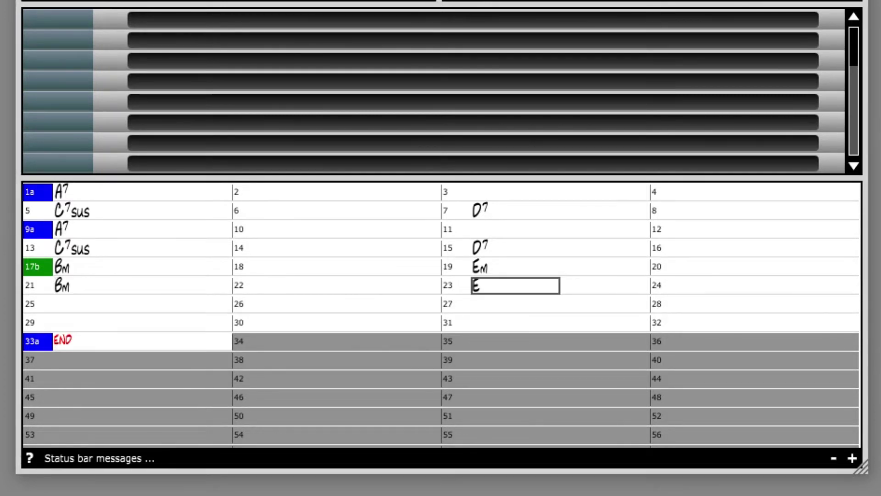
key(Return)
key(Return)
key(Return)
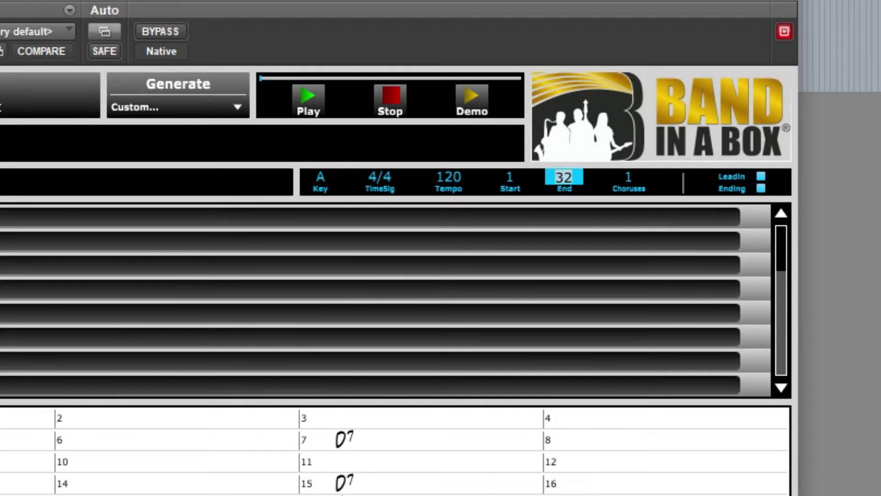
- End the song at bar 24 and set the choruses to 4
text(24)
key(Return)
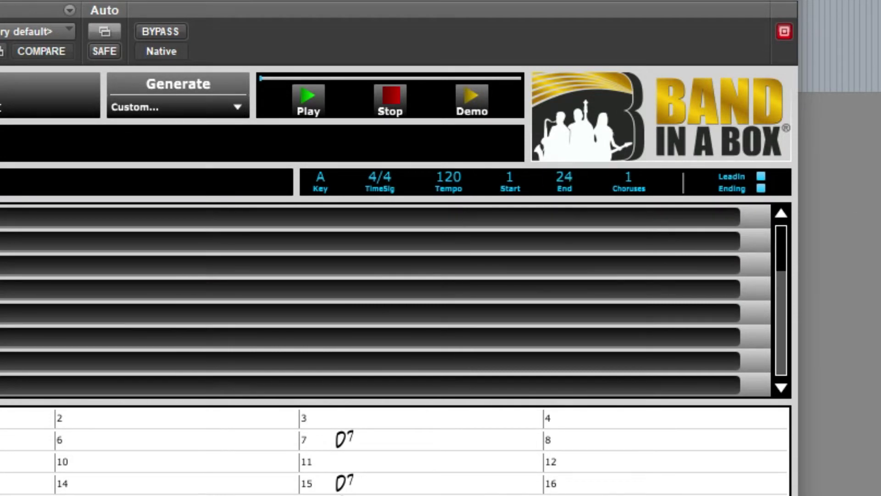
text(A)
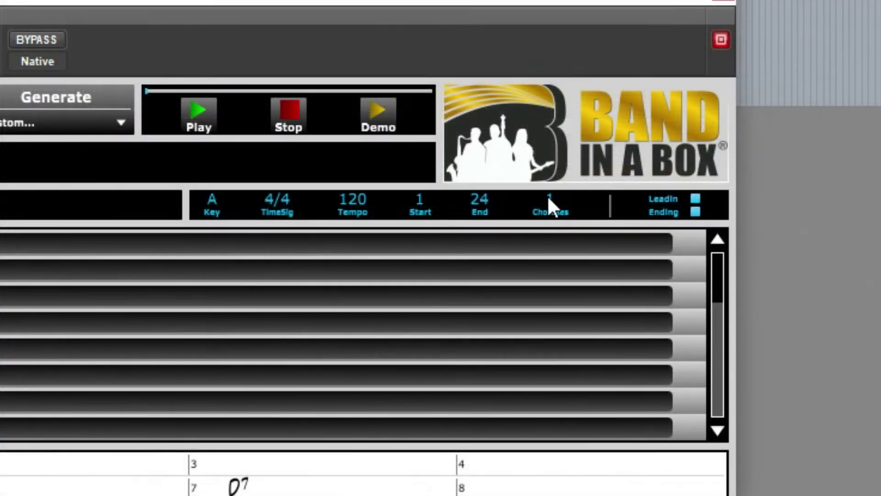
click(549, 198)
text(4)
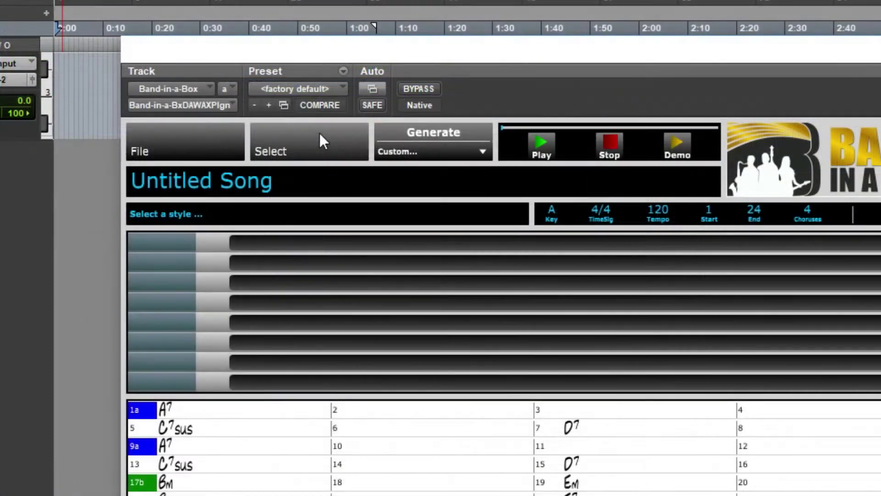
- Open the StylePicker through the Select menu's Select A Style option
click(319, 133)
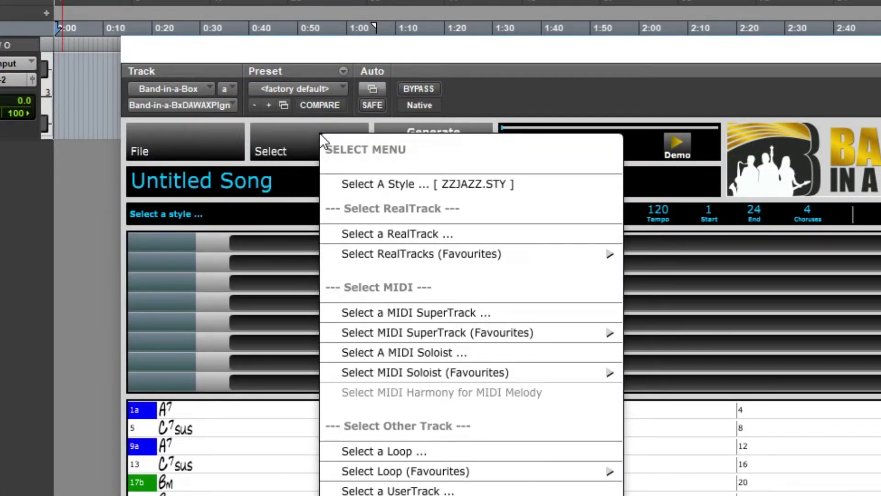
click(373, 184)
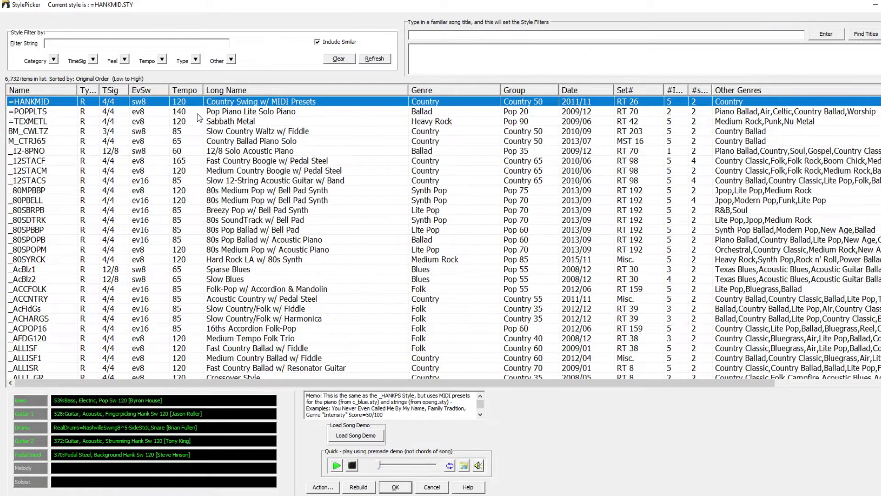
- Filter the styles to EVERYTHING JAZZ and sort them by date, newest first
click(54, 59)
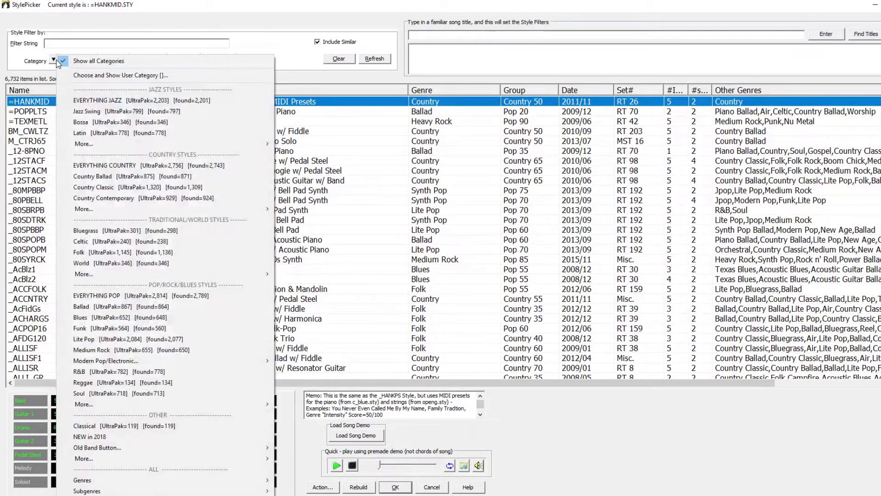
click(120, 99)
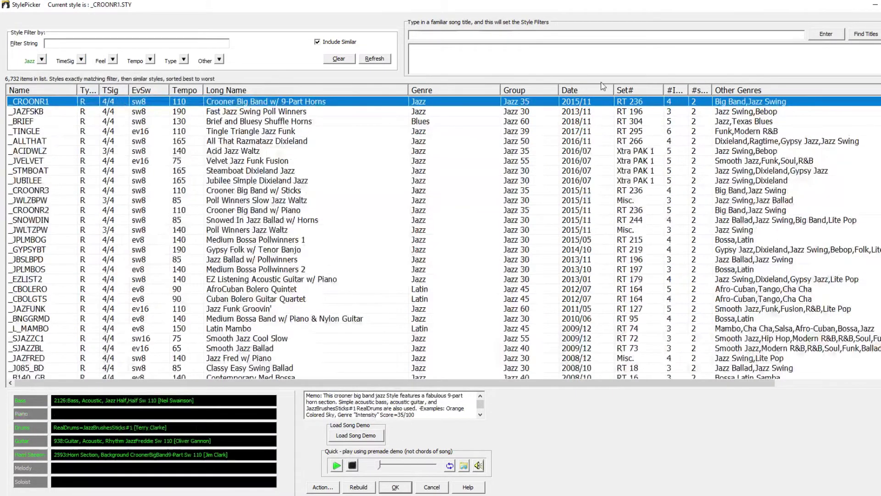
click(592, 92)
scroll(275, 230, up, 10)
- Audition the _RONDA, _MISTNYC, _CAMILA and _IGUAZU+ jazz styles
double_click(94, 172)
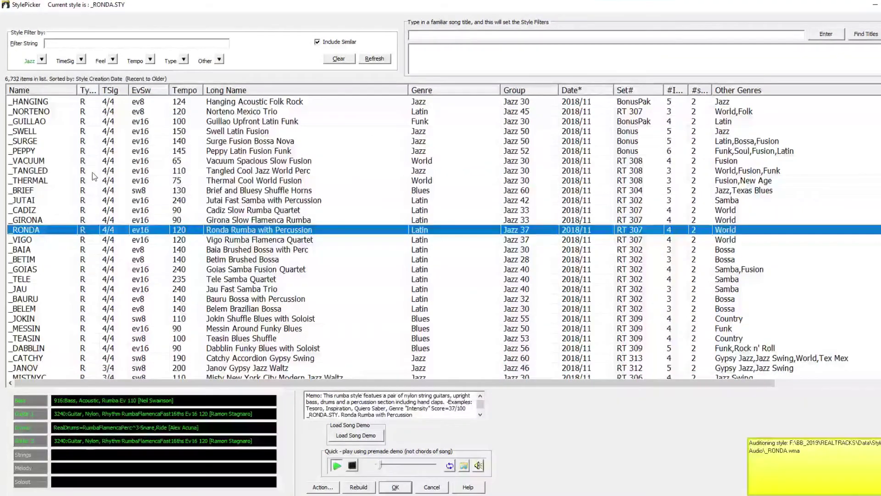
scroll(88, 193, down, 1)
scroll(60, 230, down, 2)
double_click(60, 230)
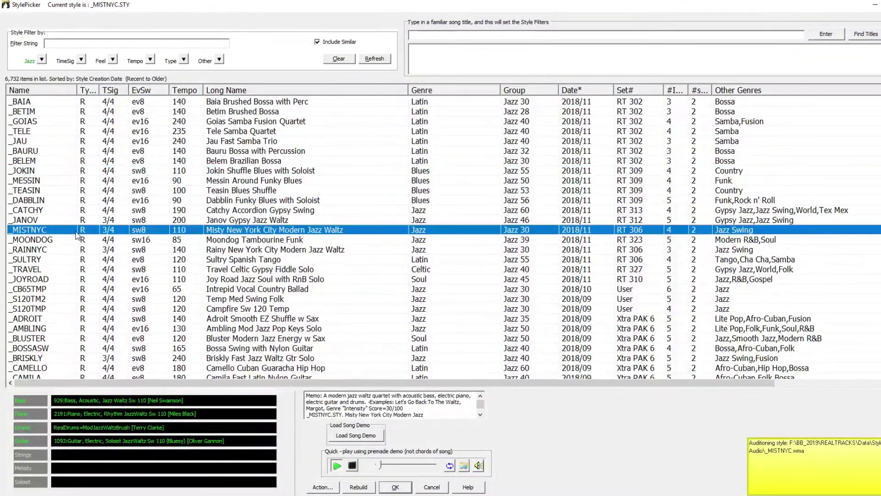
scroll(118, 215, down, 2)
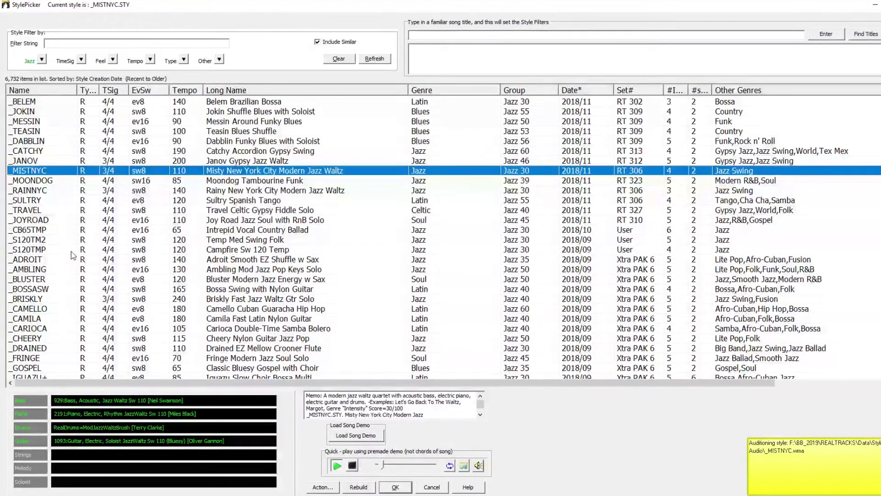
scroll(65, 257, down, 2)
double_click(59, 261)
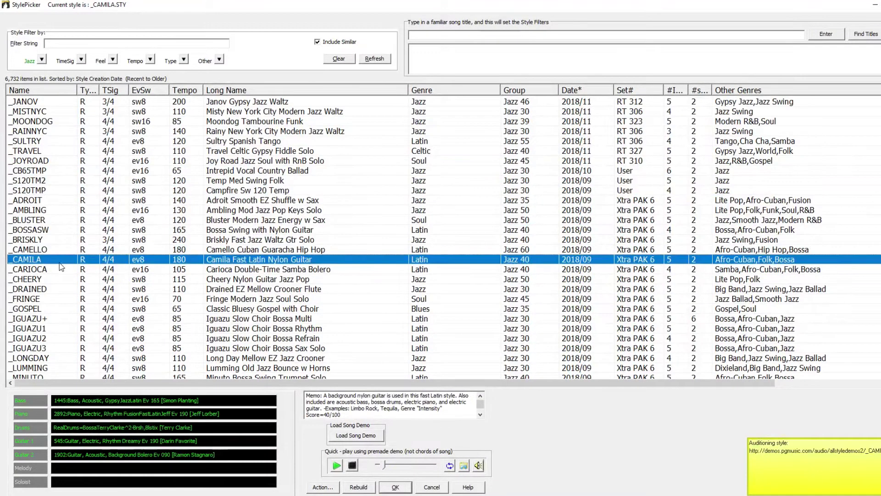
scroll(69, 250, down, 2)
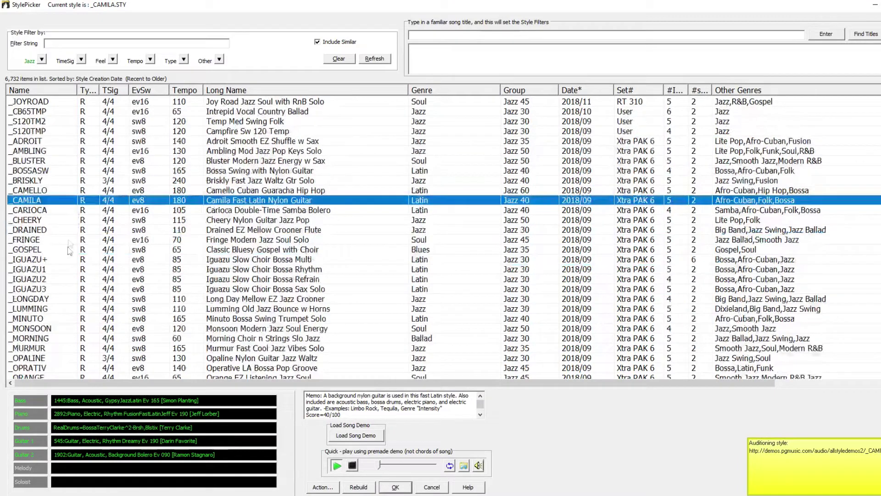
click(51, 261)
- Audition _MONSOON, _ALOFT and _LEEWAY, ending on _TREPID+ as the current style
scroll(115, 182, down, 1)
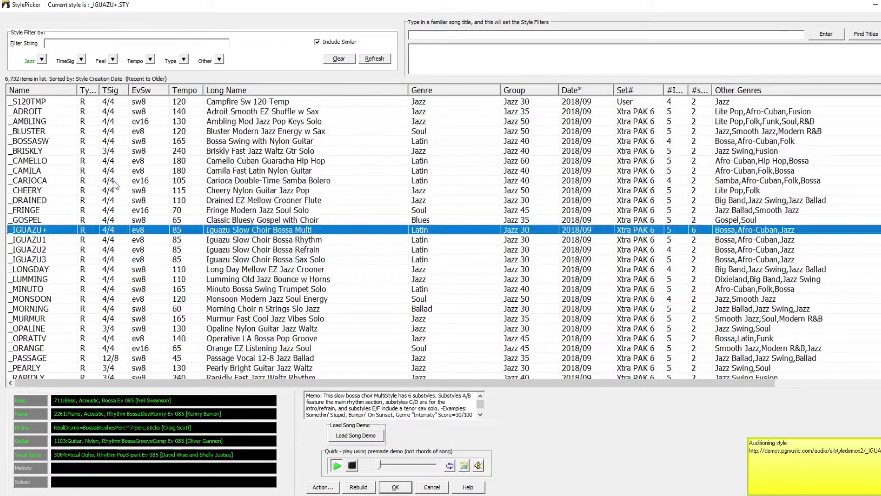
scroll(105, 204, down, 2)
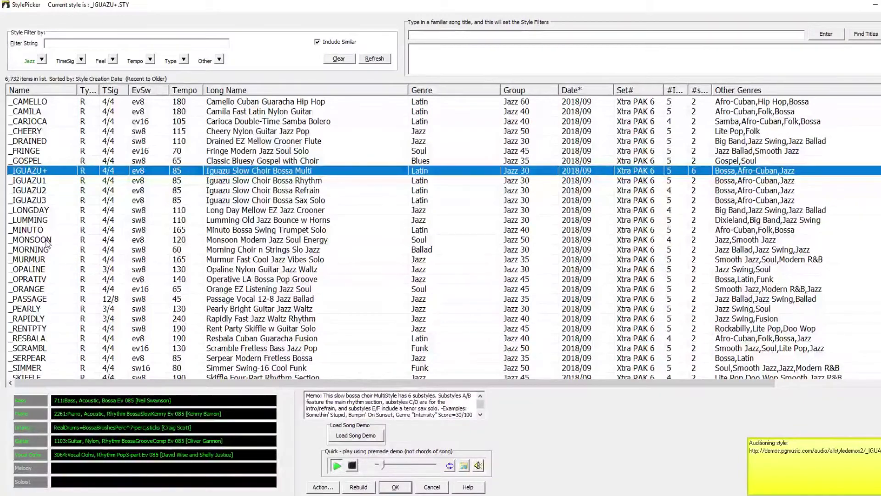
click(48, 241)
scroll(110, 166, down, 3)
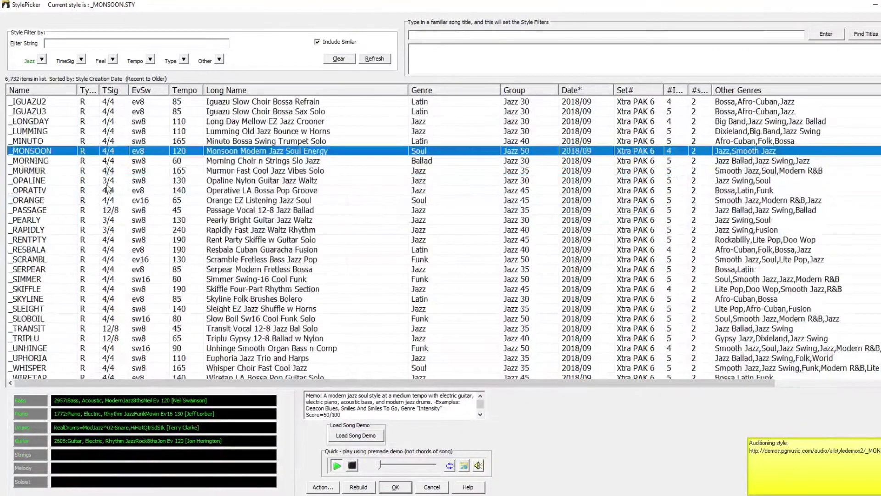
scroll(106, 189, down, 5)
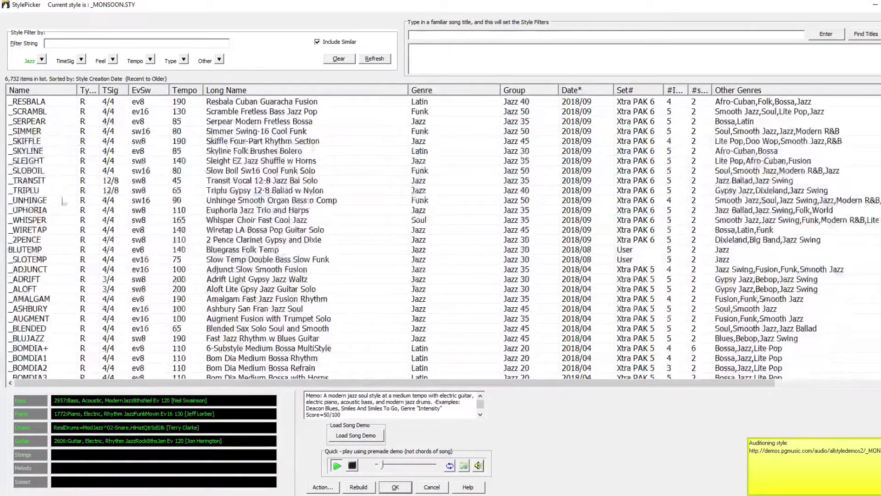
scroll(45, 195, down, 3)
click(80, 192)
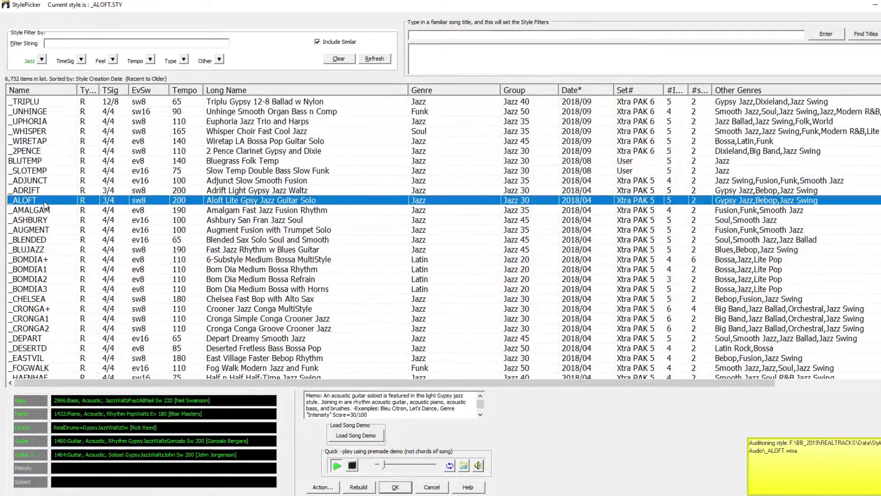
scroll(82, 193, down, 2)
scroll(82, 192, down, 8)
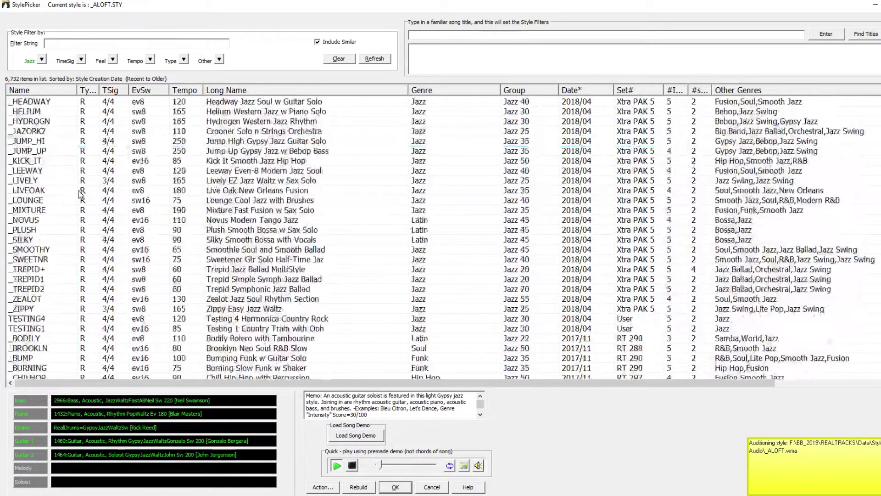
click(36, 173)
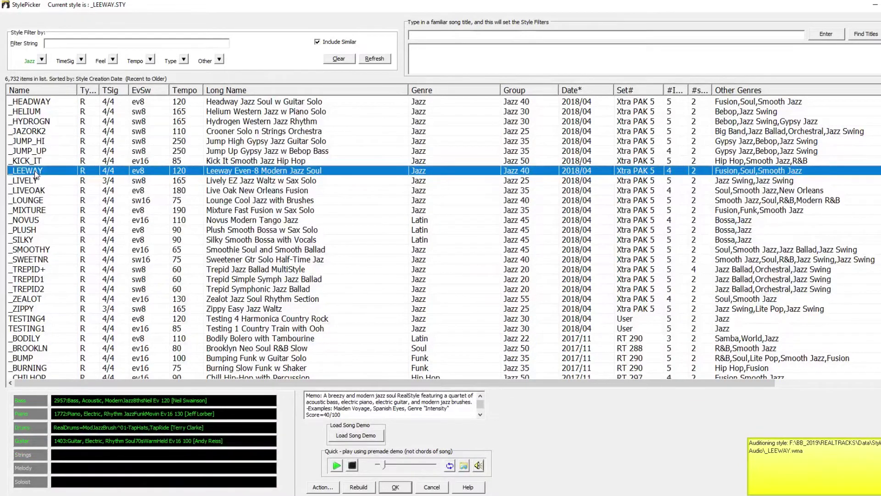
scroll(39, 179, down, 3)
click(46, 181)
scroll(64, 214, down, 1)
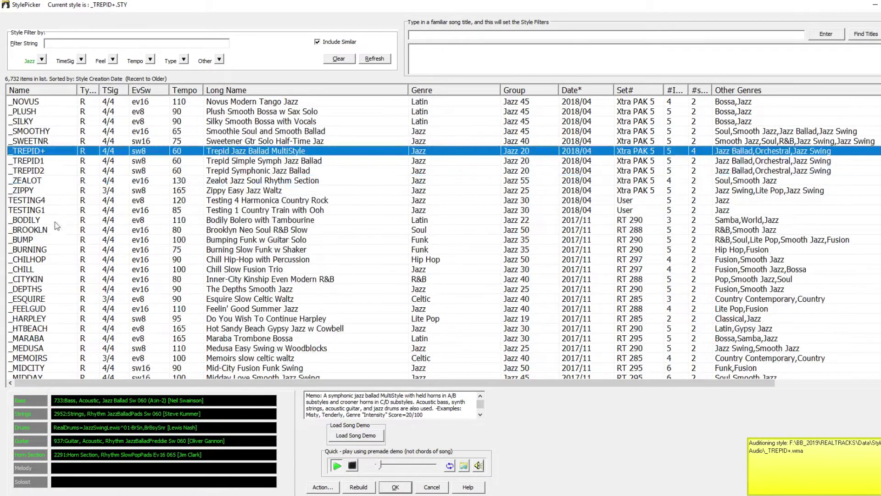
scroll(59, 220, down, 1)
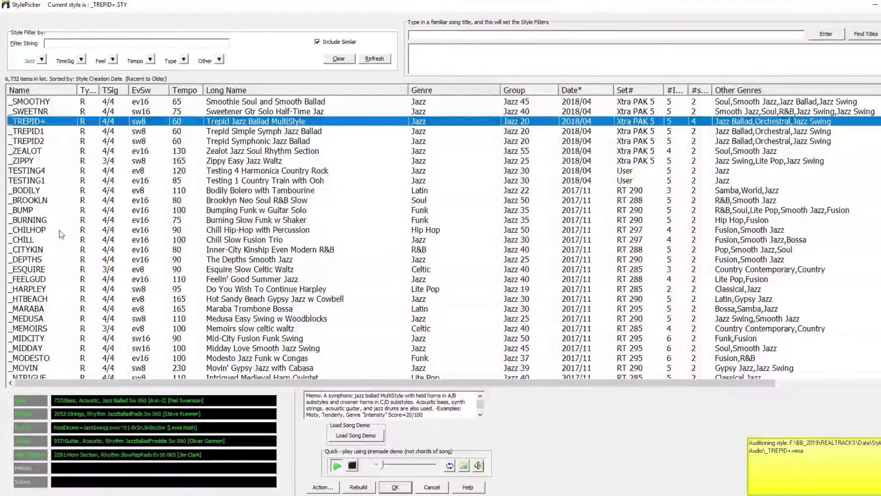
click(43, 59)
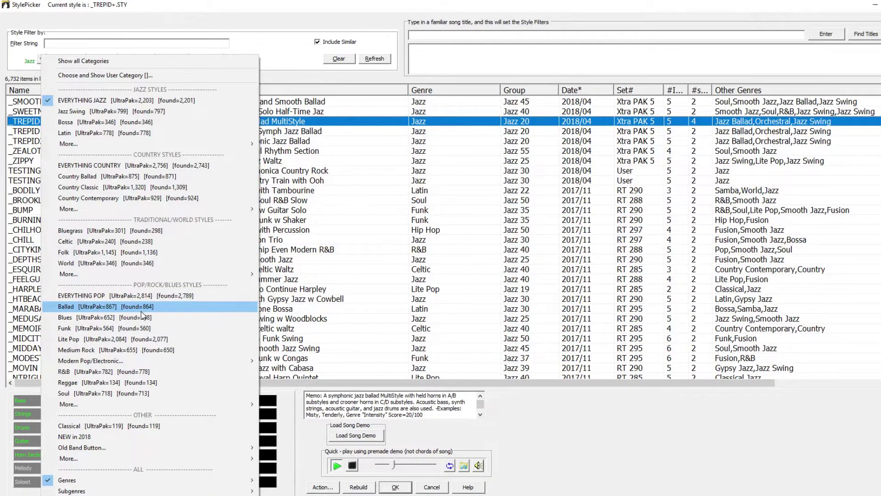
- Filter to Medium Rock, audition _OSMIUM and _BUTANE, then settle on _MIGHTY
click(147, 349)
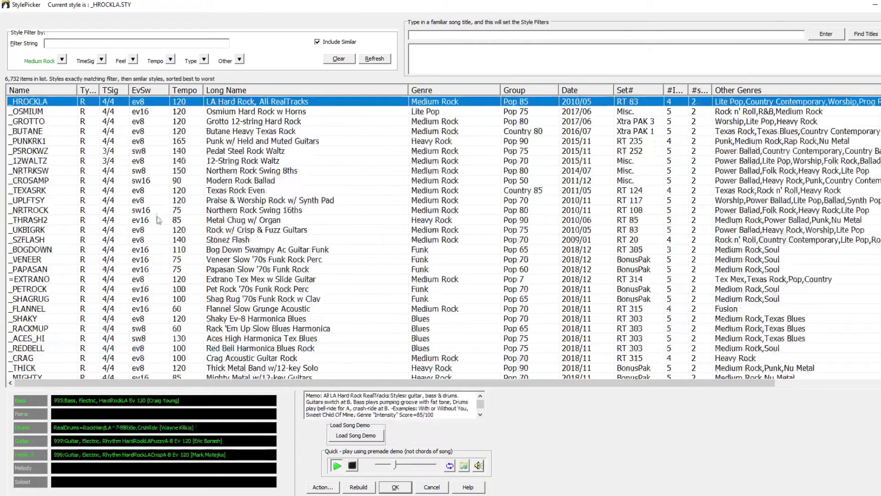
click(50, 113)
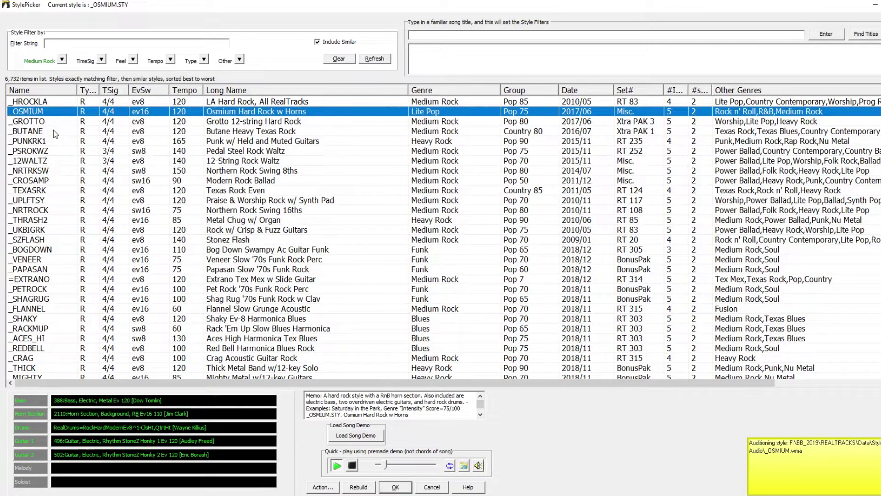
click(54, 130)
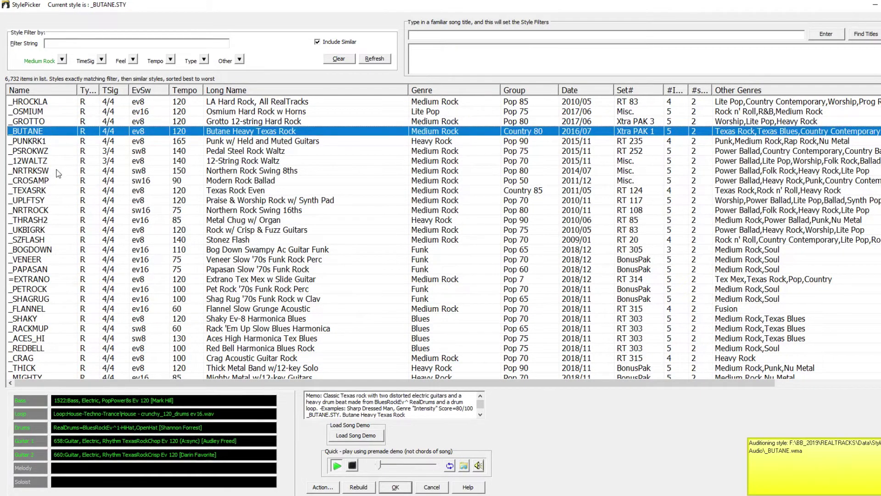
scroll(58, 173, down, 1)
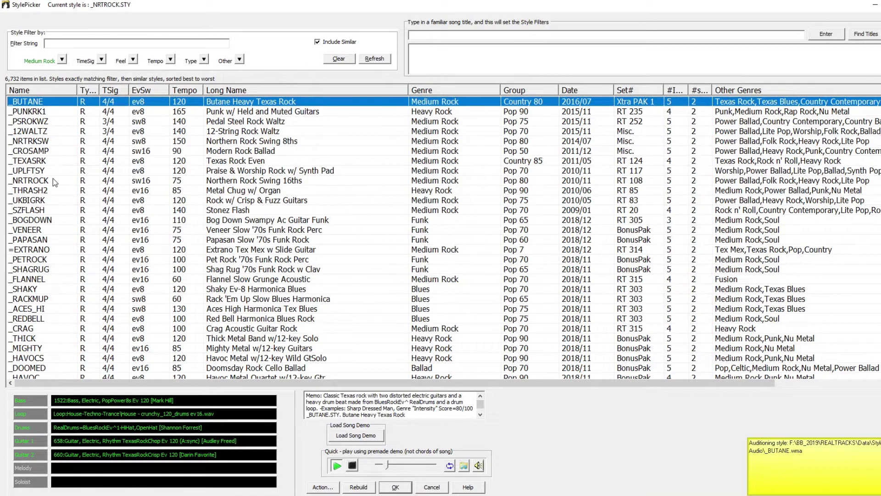
scroll(53, 178, down, 3)
click(41, 291)
click(62, 260)
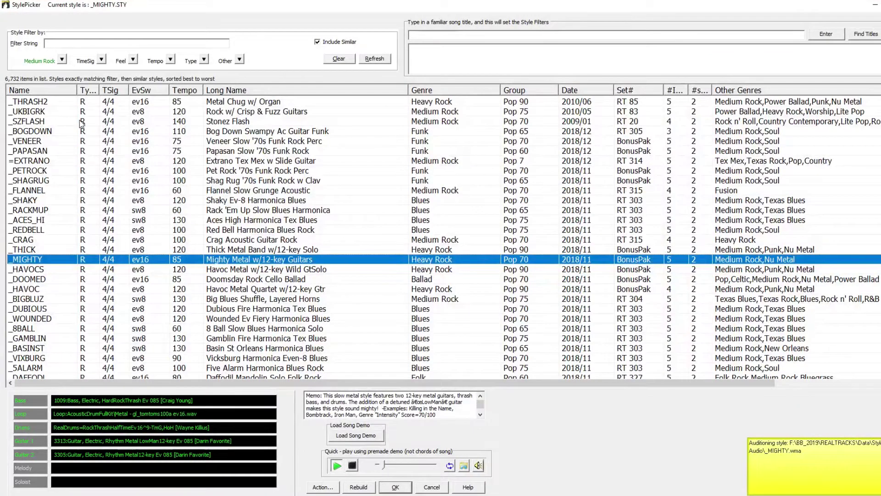
click(63, 60)
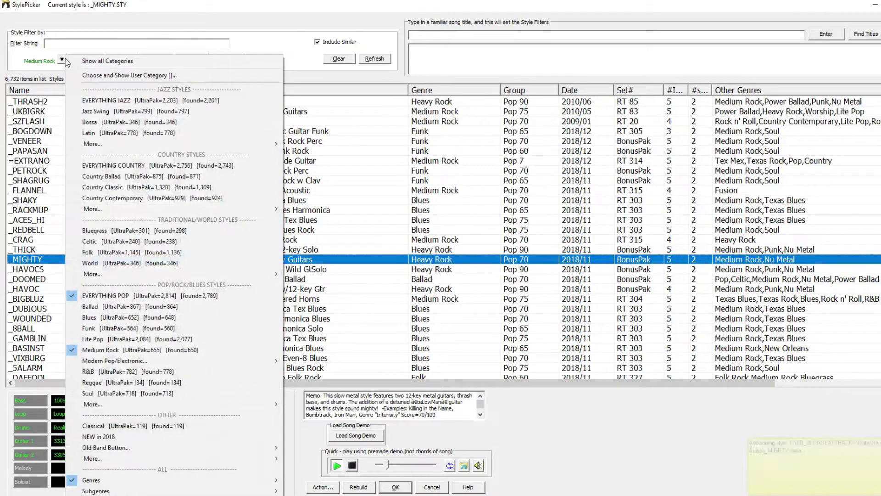
- Filter the styles to EVERYTHING COUNTRY and audition _SITBACK and _CUTLERY
click(137, 165)
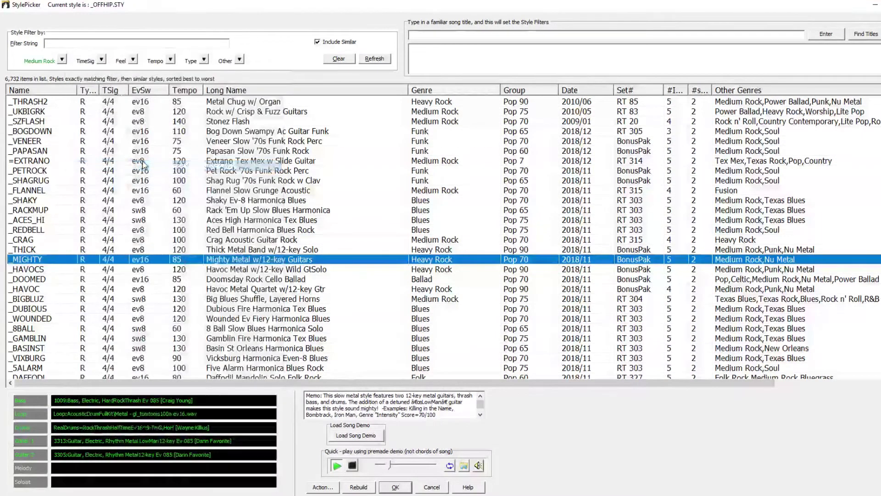
click(42, 204)
scroll(62, 161, down, 2)
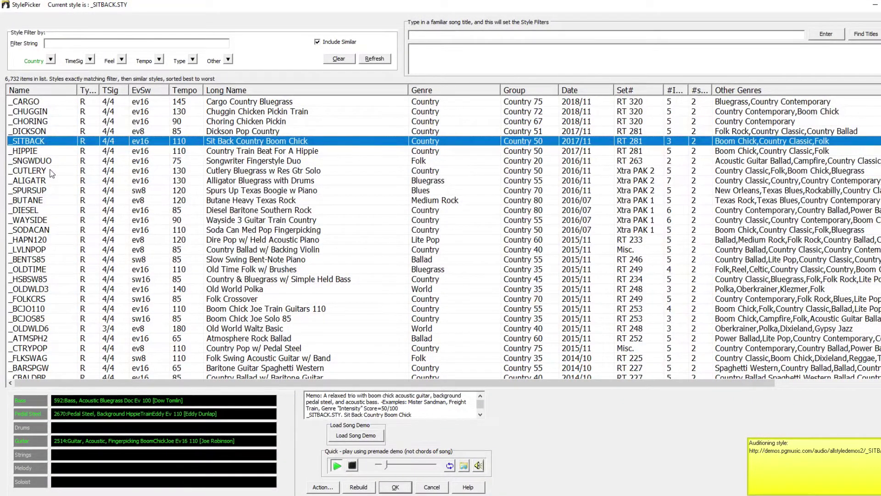
click(51, 171)
- Audition _CTRYPOP, then make _SPARK (Spark Americana Folk Waltz) the current style
scroll(92, 138, down, 1)
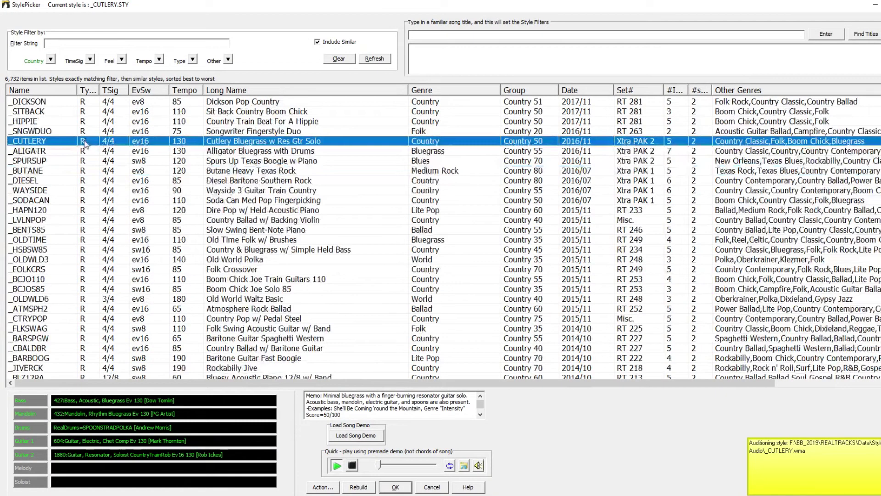
scroll(82, 163, down, 1)
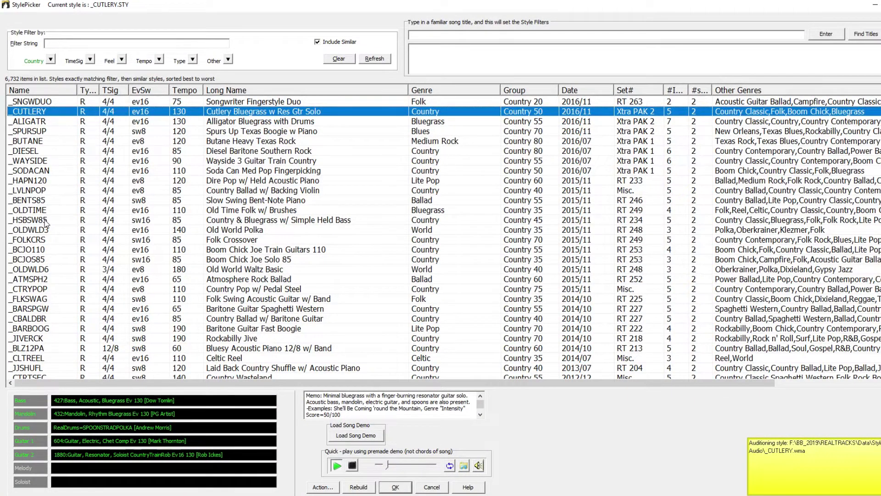
scroll(45, 259, down, 1)
click(46, 259)
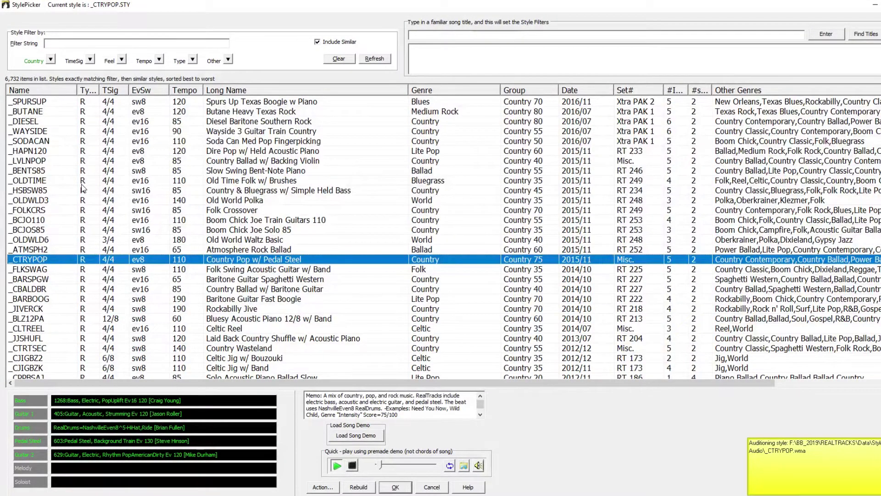
scroll(83, 189, down, 1)
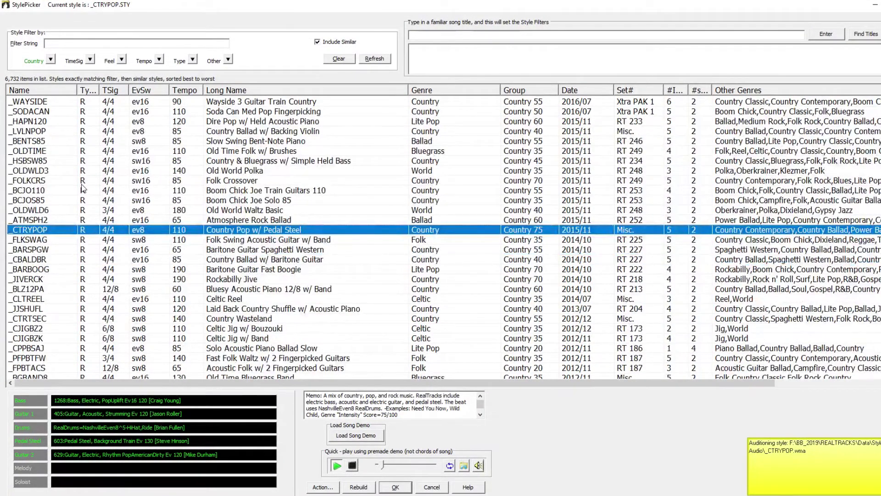
scroll(83, 188, down, 1)
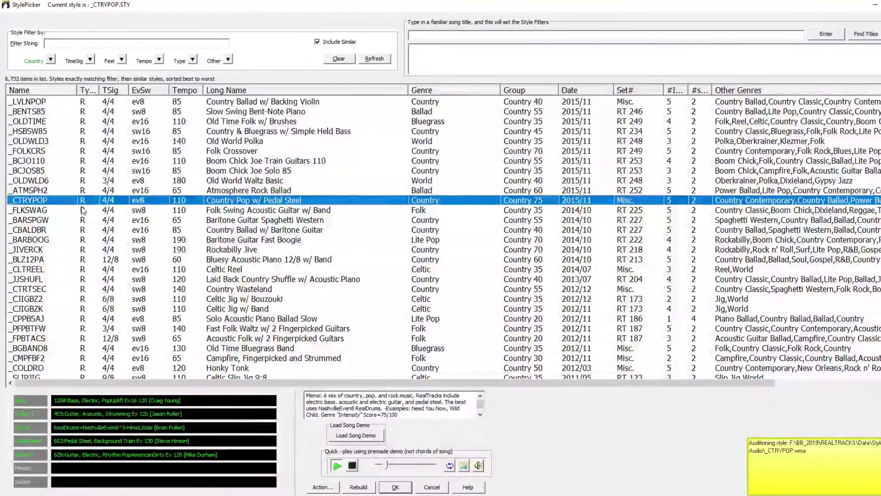
scroll(68, 221, up, 7)
click(43, 132)
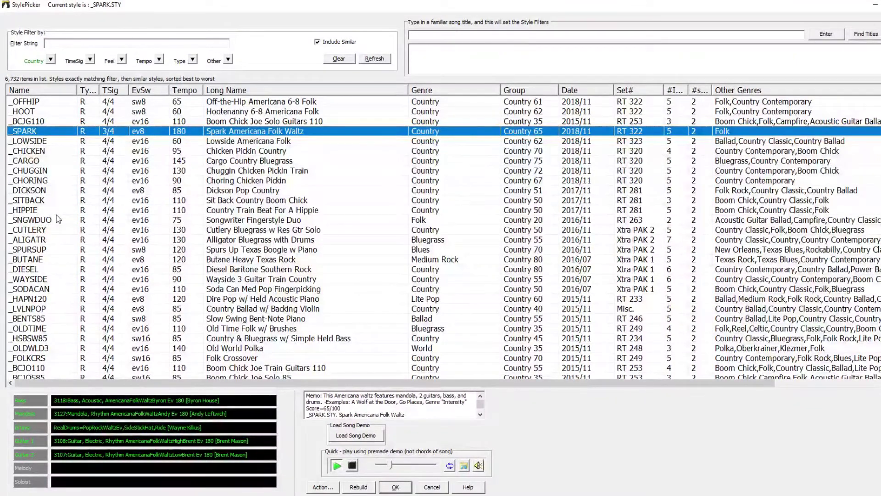
click(52, 59)
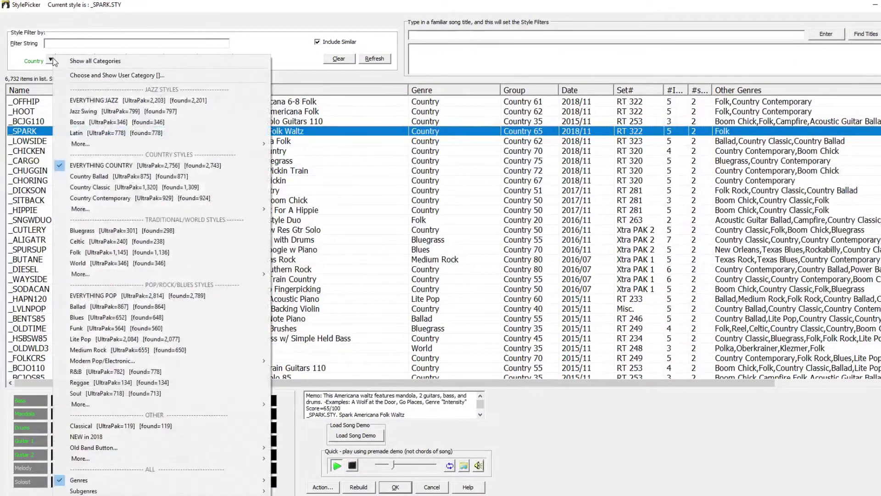
- Filter the styles to Funk and audition _SANFRAN and _LASHOUT
click(128, 328)
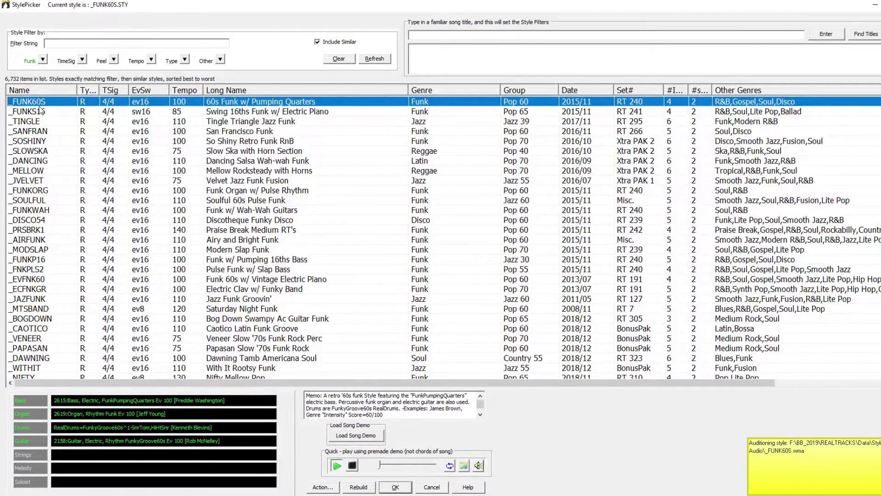
click(48, 133)
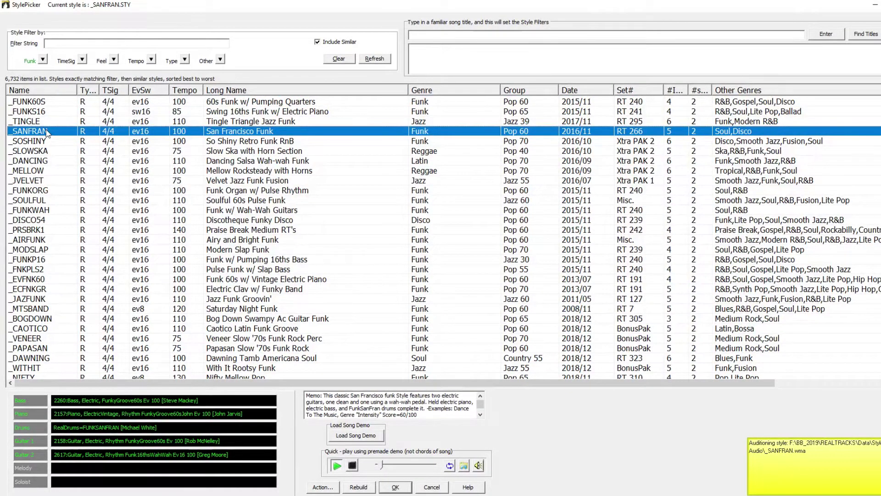
scroll(71, 198, down, 2)
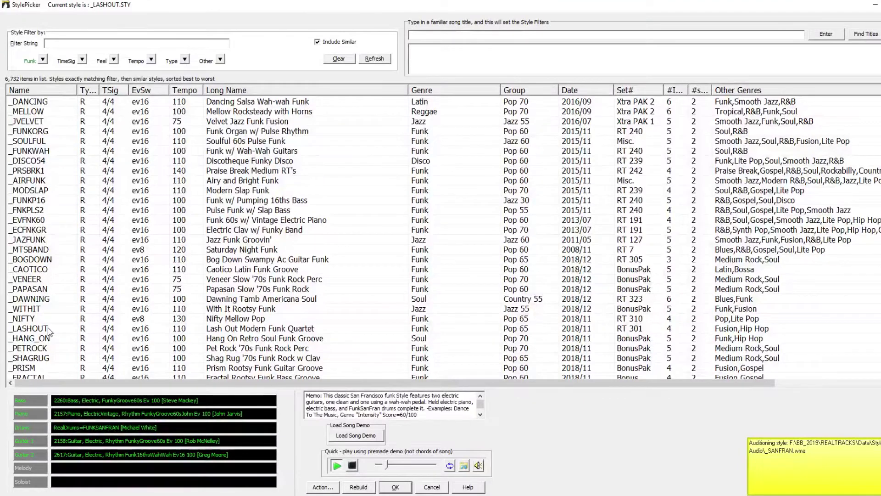
click(50, 329)
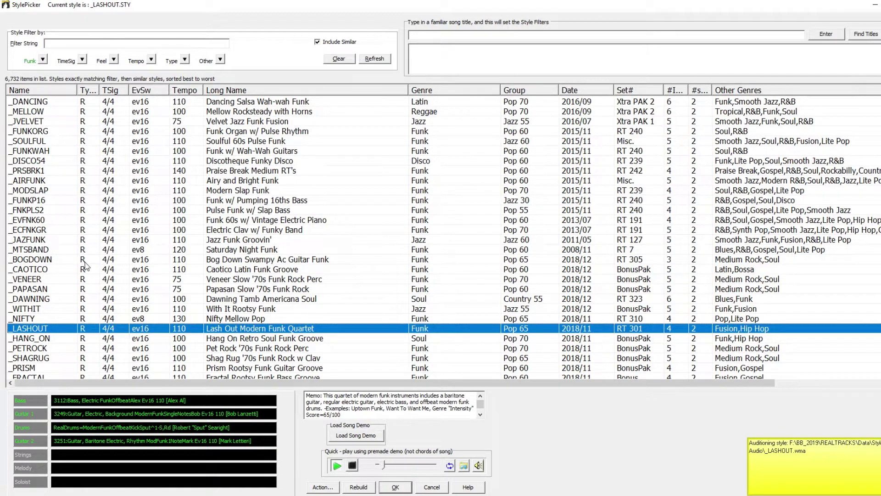
scroll(85, 266, down, 1)
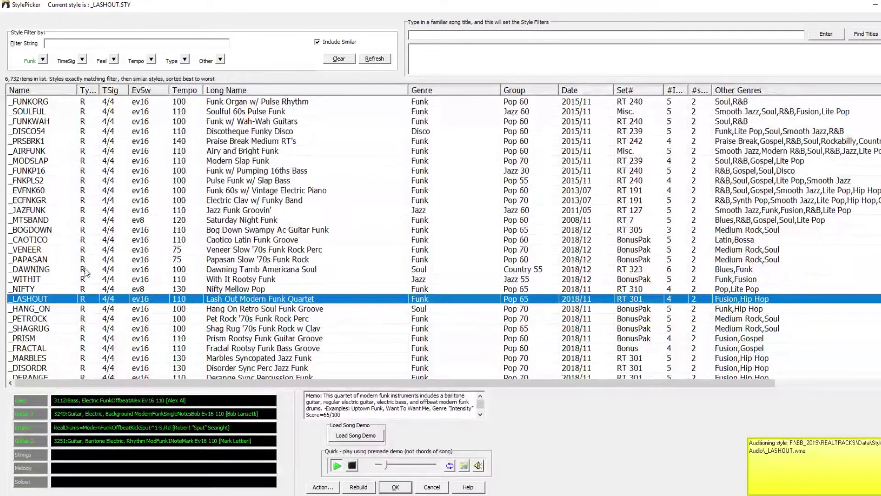
scroll(86, 272, down, 1)
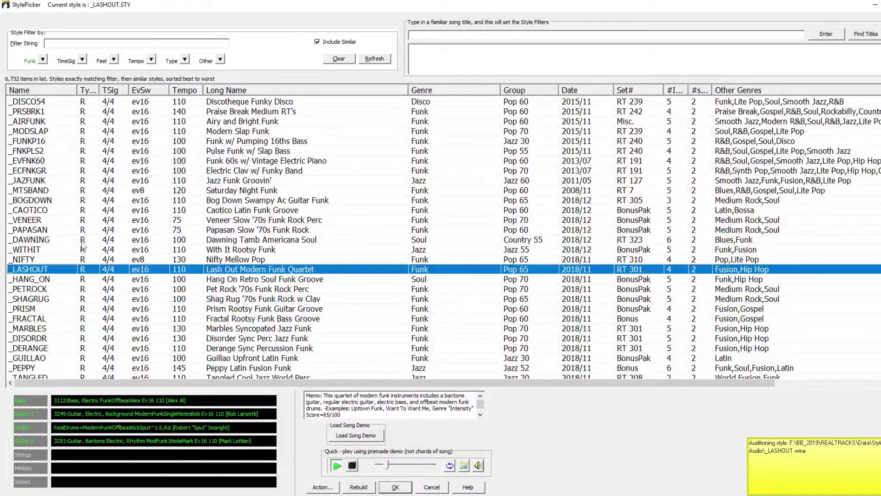
- Audition _JAZFUNK, then choose _FETCHIN (Fetchin' Offbeat Modern Funk) and confirm it
click(91, 182)
scroll(126, 262, down, 1)
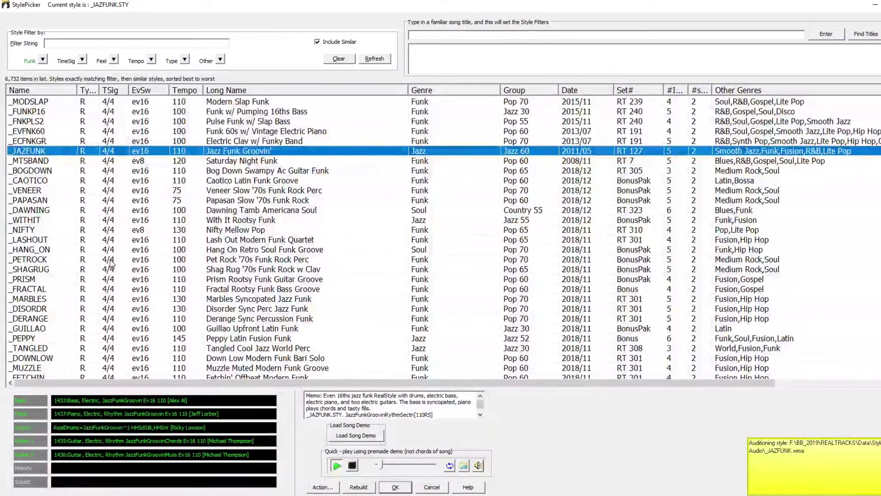
scroll(111, 264, down, 1)
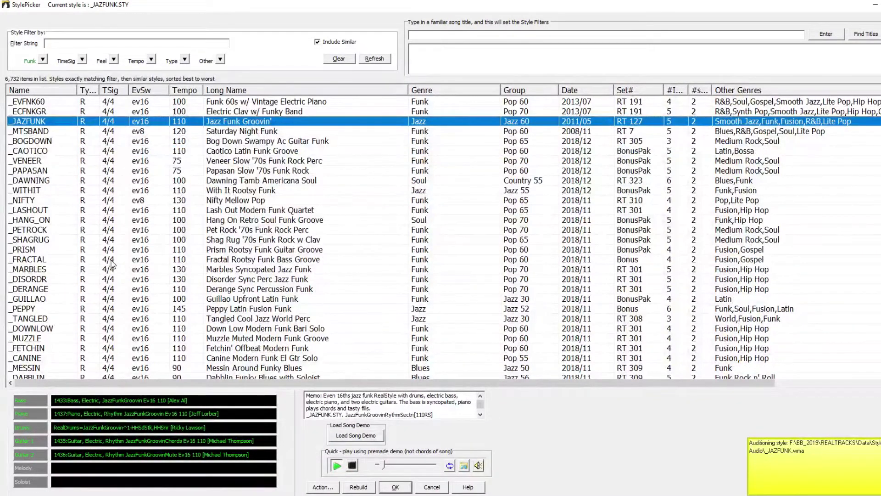
click(60, 348)
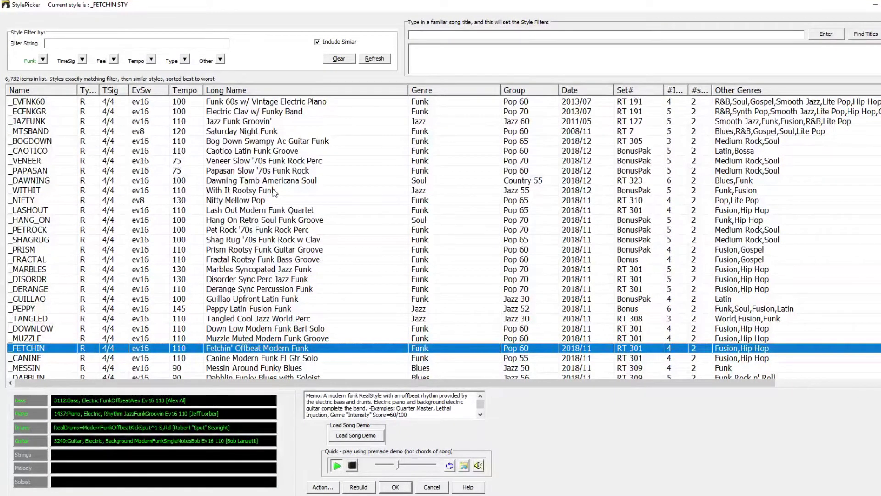
click(400, 486)
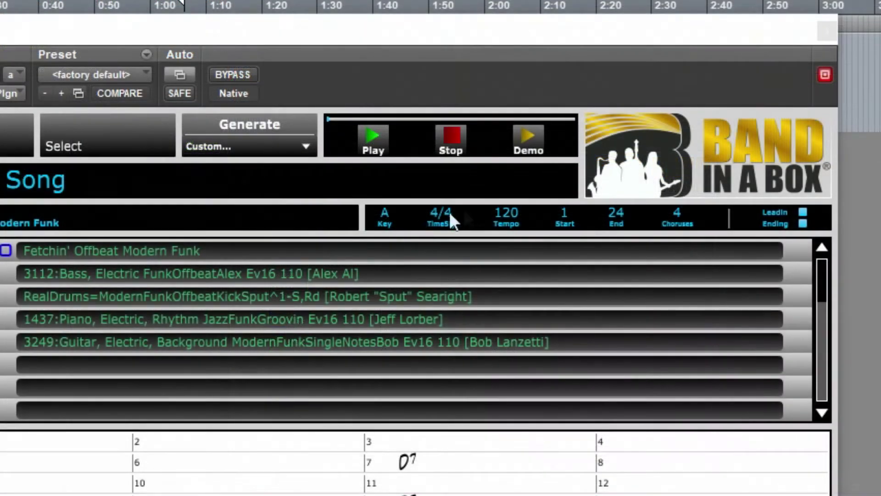
- Set the Pro Tools session tempo to 114 in the transport Tempo field
click(511, 214)
text(114)
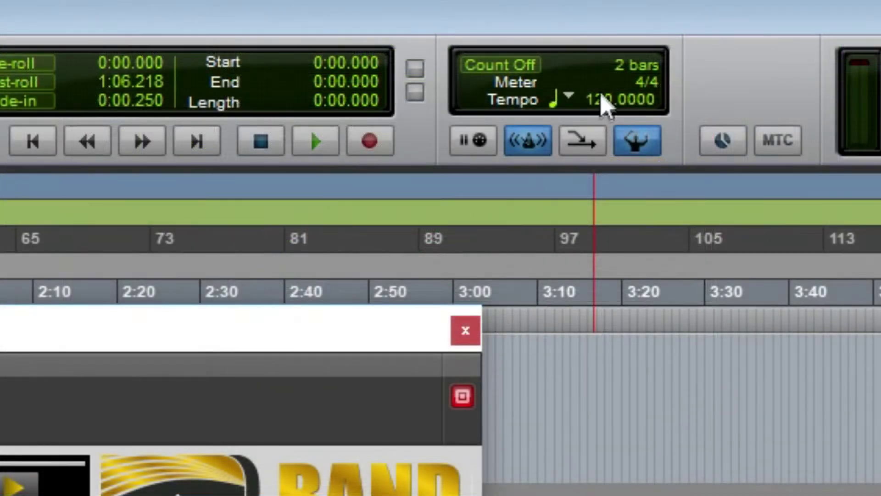
click(601, 104)
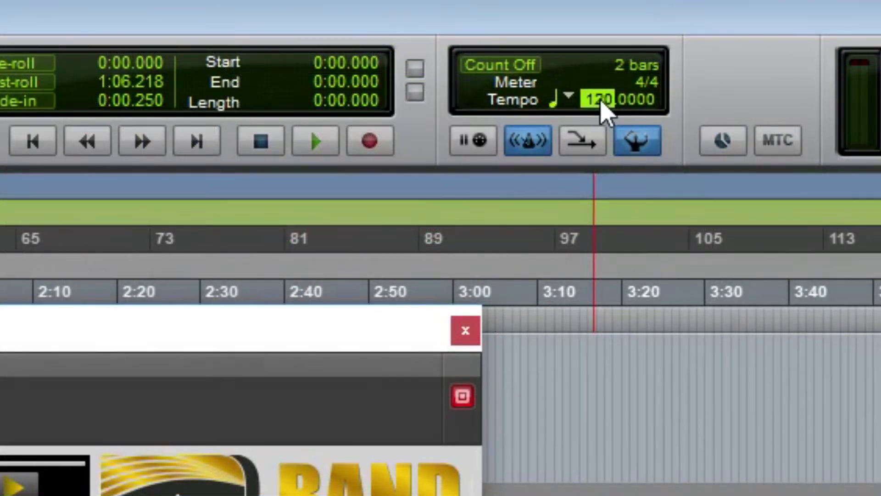
text(114)
key(Return)
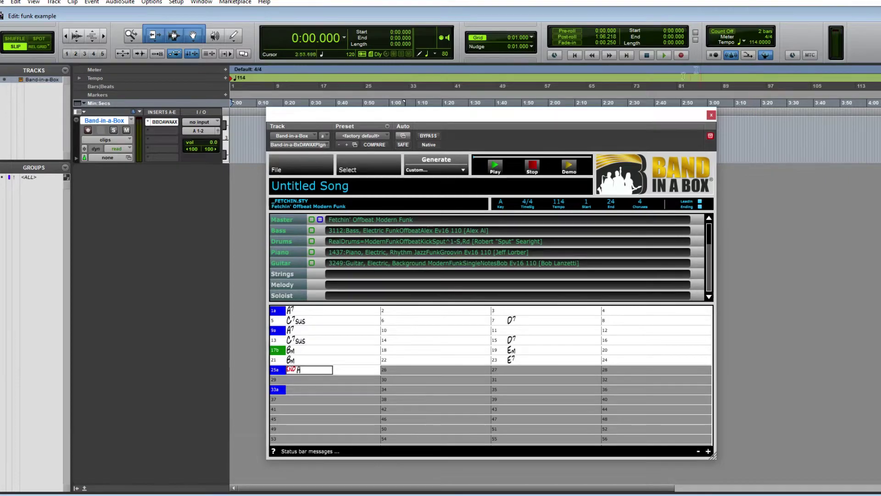
click(463, 170)
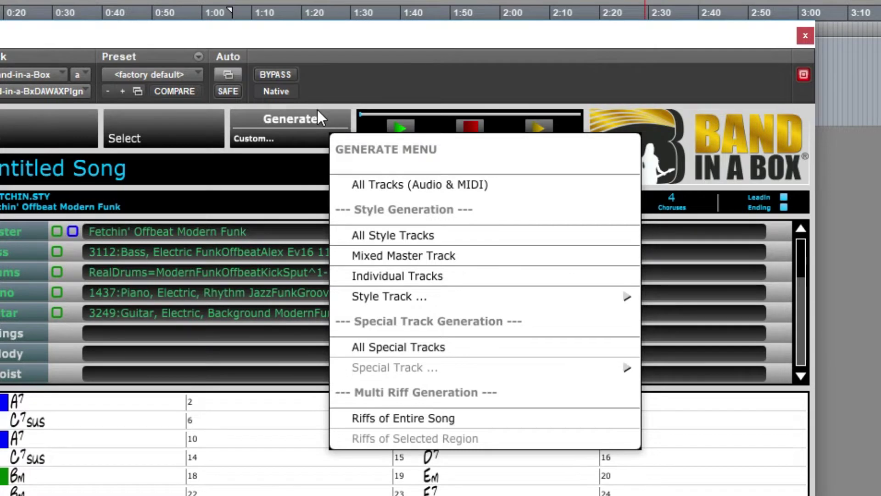
- Generate the Fetchin' Offbeat Modern Funk arrangement with bass, drums and guitar parts
click(318, 116)
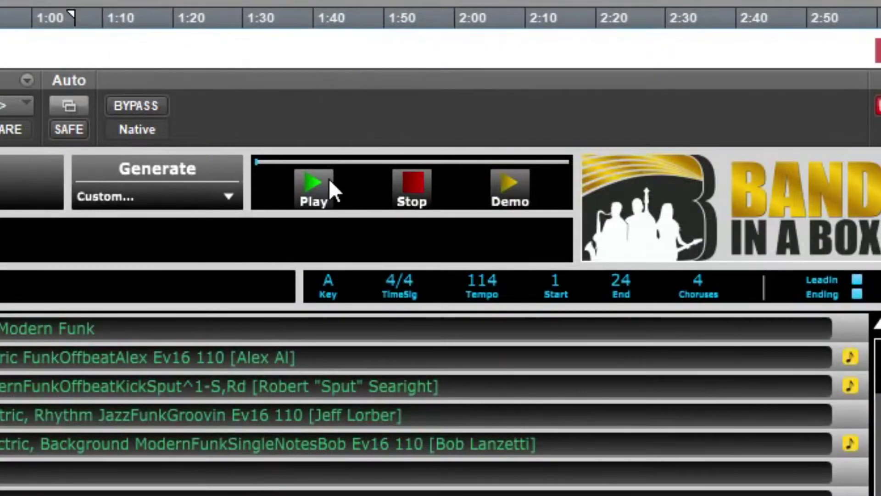
- Preview the funk arrangement, then drag the bass part onto a new audio track
click(500, 163)
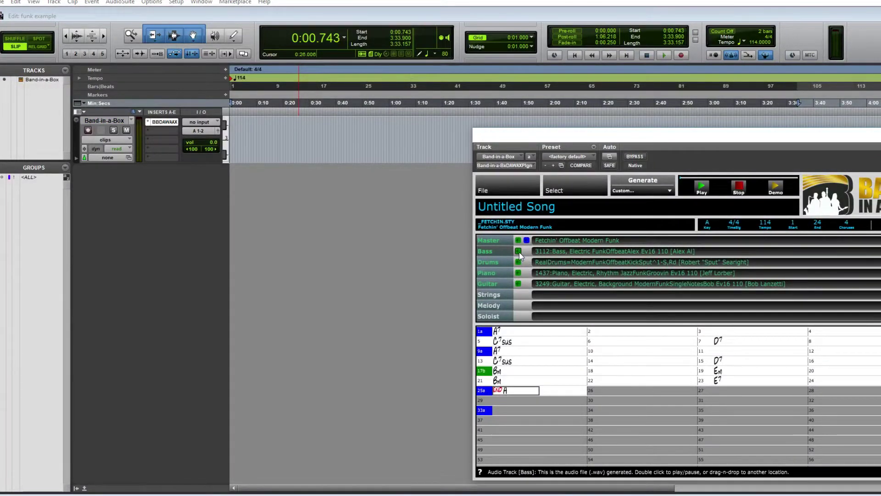
drag(519, 252, 231, 179)
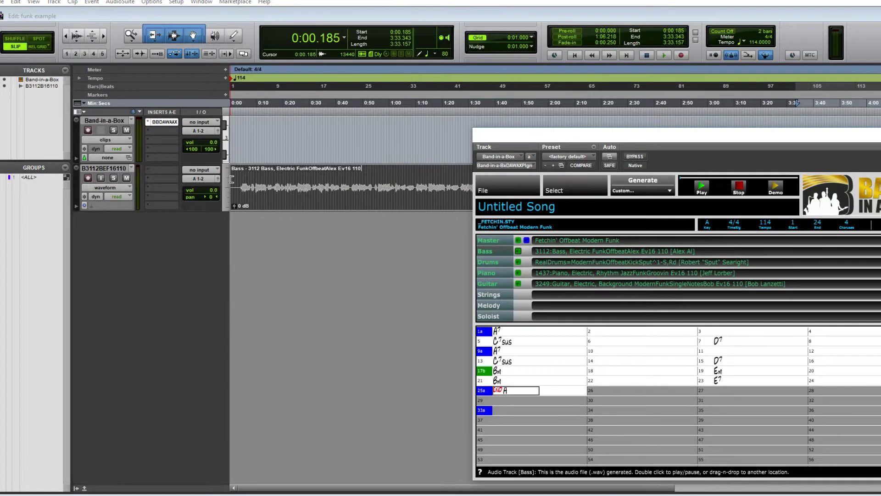
- Replace the lone bass track with all four Bass, Drums, Guitar and Piano tracks and play
key(ctrl+z)
drag(489, 241, 230, 188)
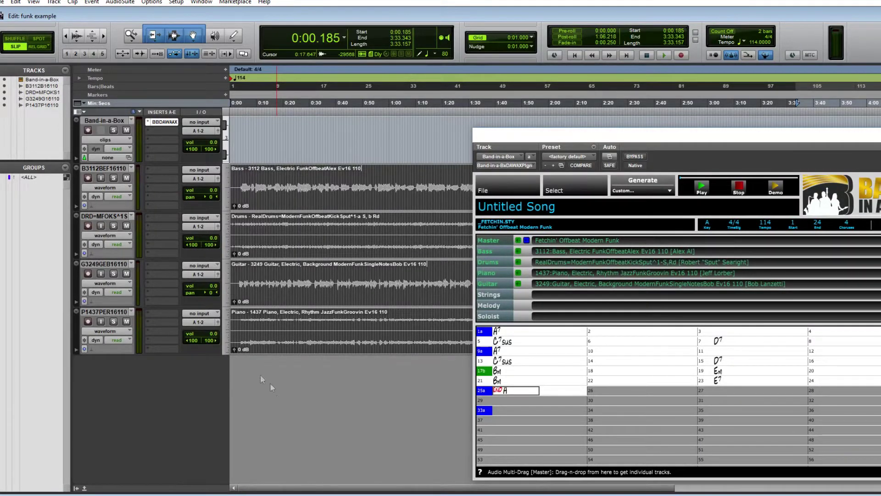
key(space)
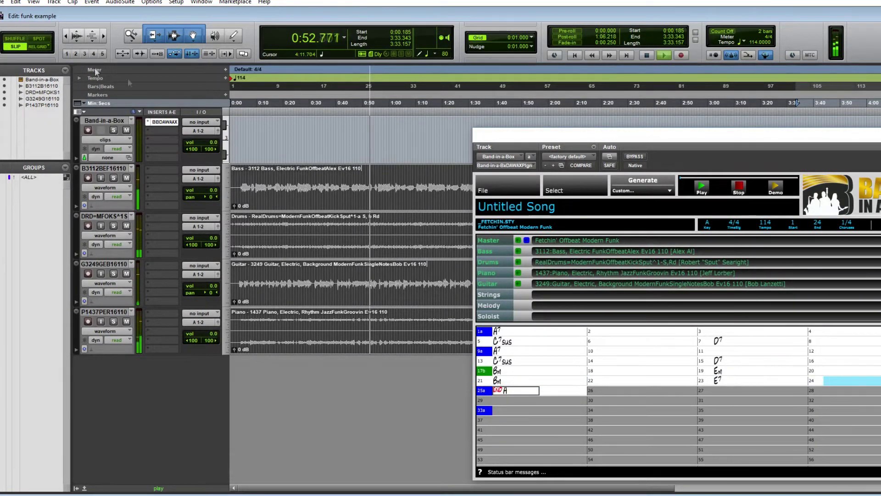
- Solo the bass, guitar, piano and drums tracks in turn, then enter an E chord
click(114, 179)
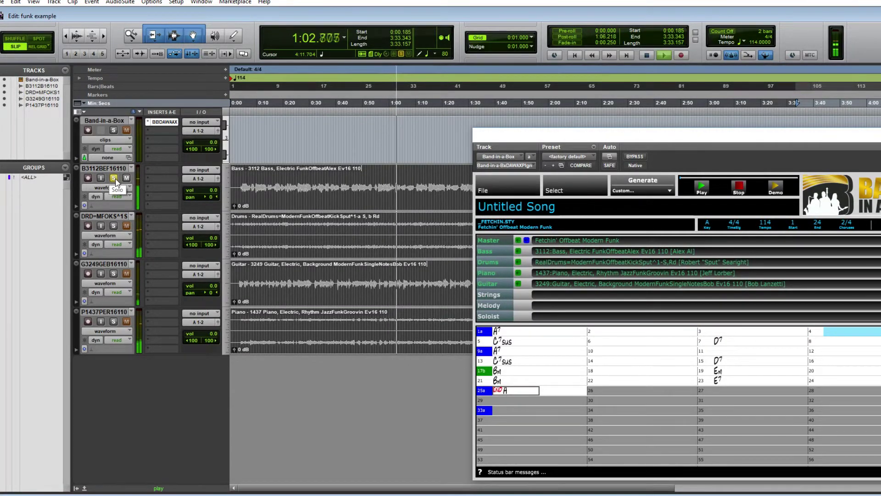
click(113, 274)
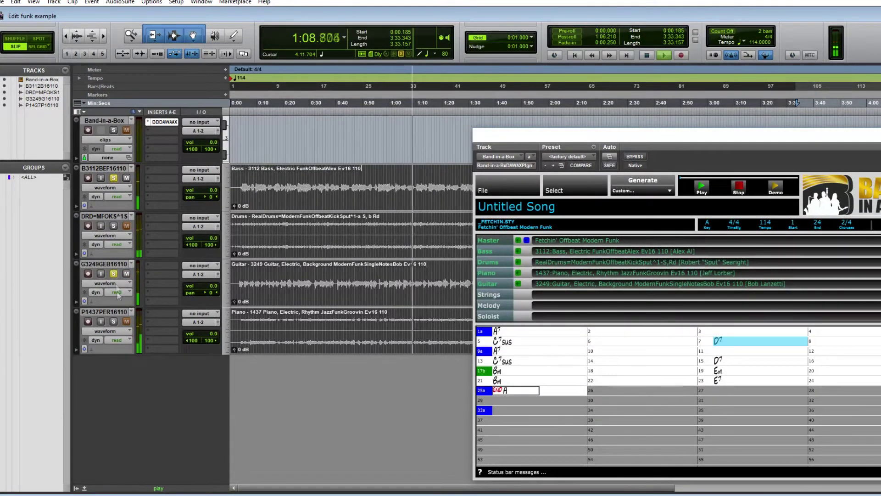
click(114, 320)
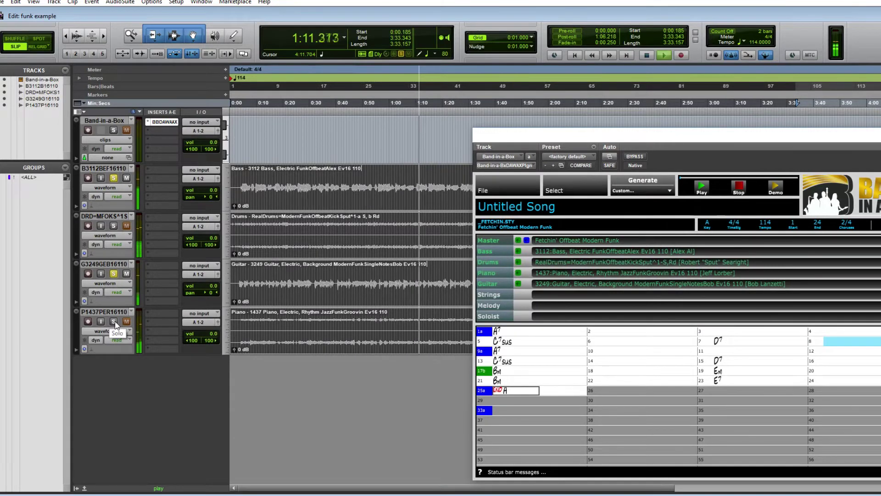
click(115, 226)
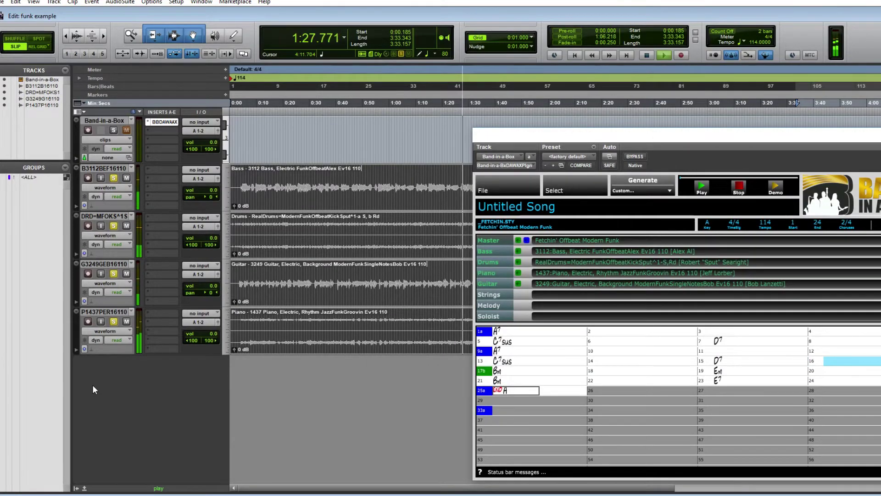
text(E)
key(Return)
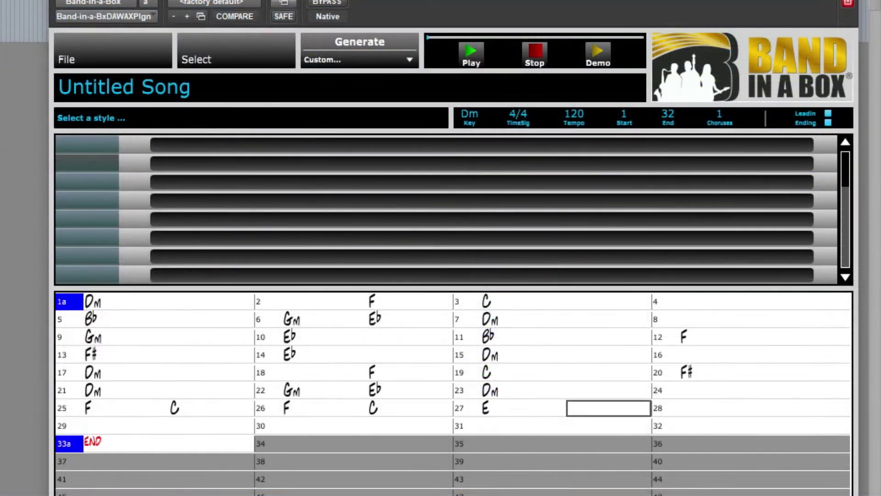
- Enter the chords Eb, Dm, F, Dm and Dm into the chart
text(Eb)
key(Return)
text(Dm)
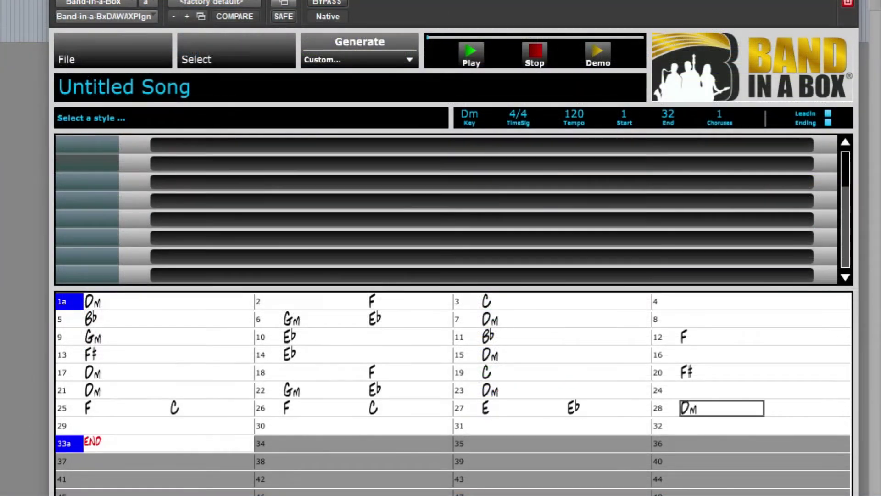
key(Return)
key(Return)
text(F)
key(Return)
key(Return)
text(Dm)
key(Return)
key(Return)
key(Return)
key(Return)
text(Dm)
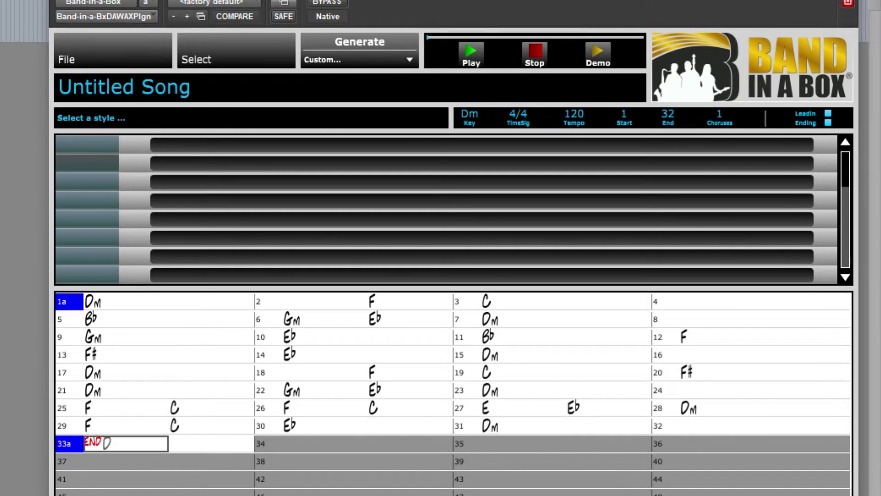
key(Return)
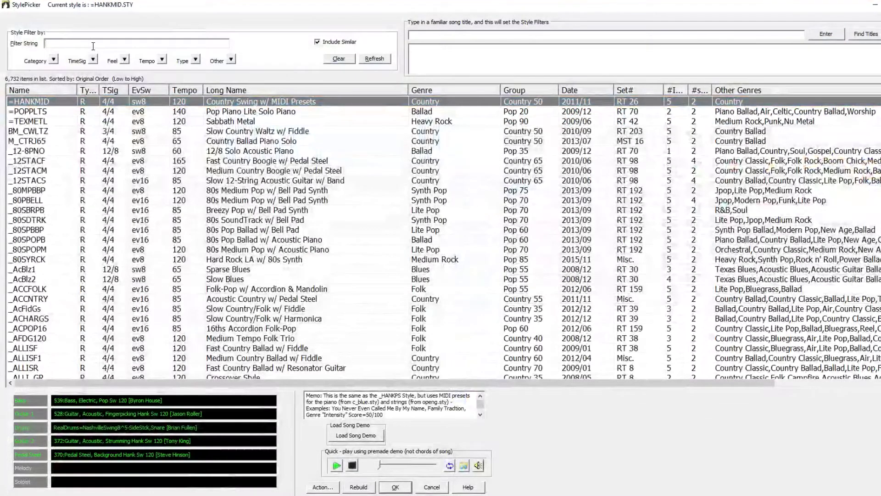
- Choose the _DETUNED Fast Metal style and set the song tempo to 167
click(94, 46)
text(_detuned)
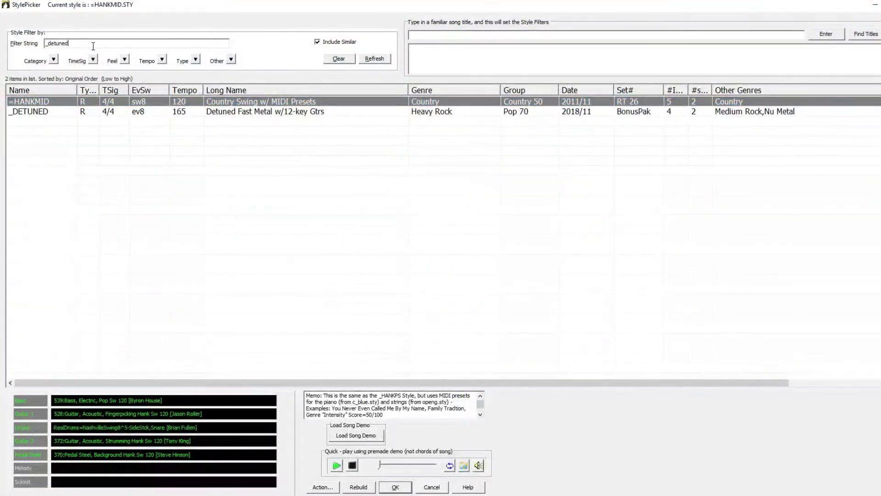
click(51, 111)
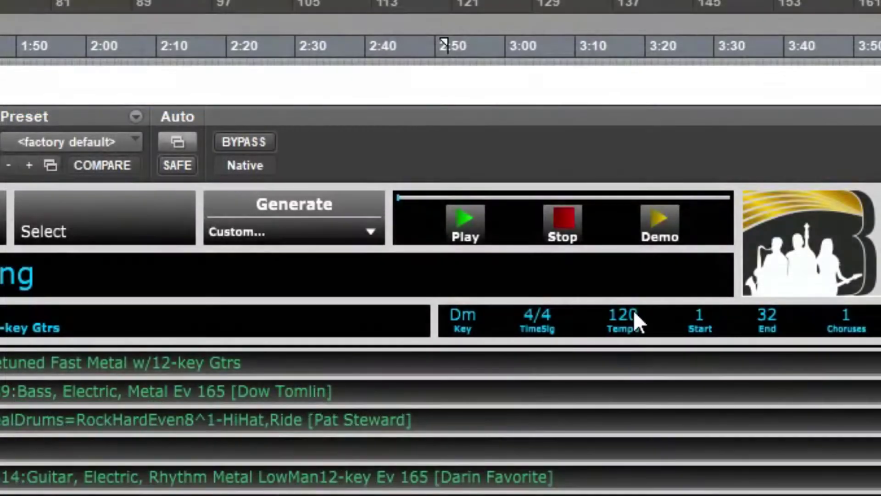
click(635, 314)
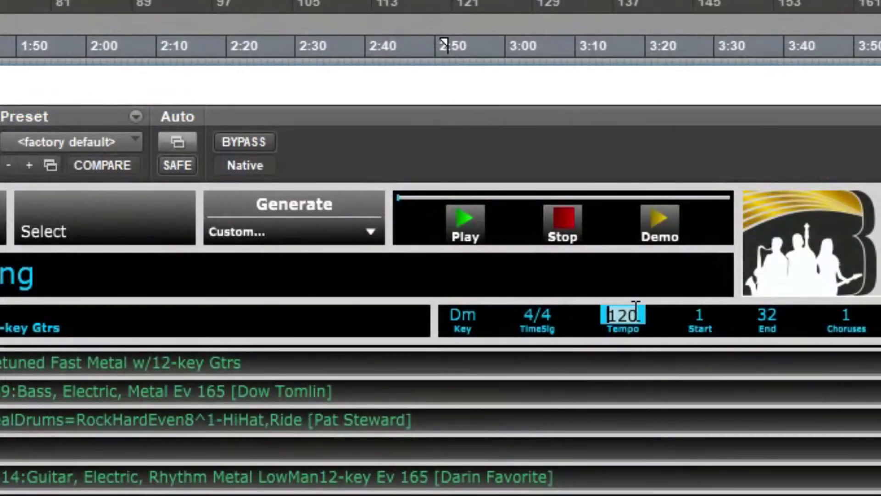
- Generate the metal arrangement, drag all its parts into the session and play
click(278, 201)
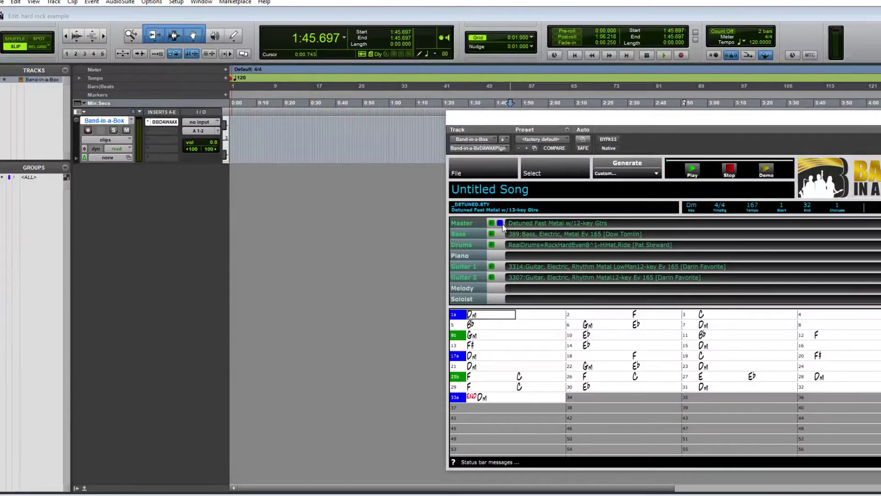
drag(462, 222, 232, 172)
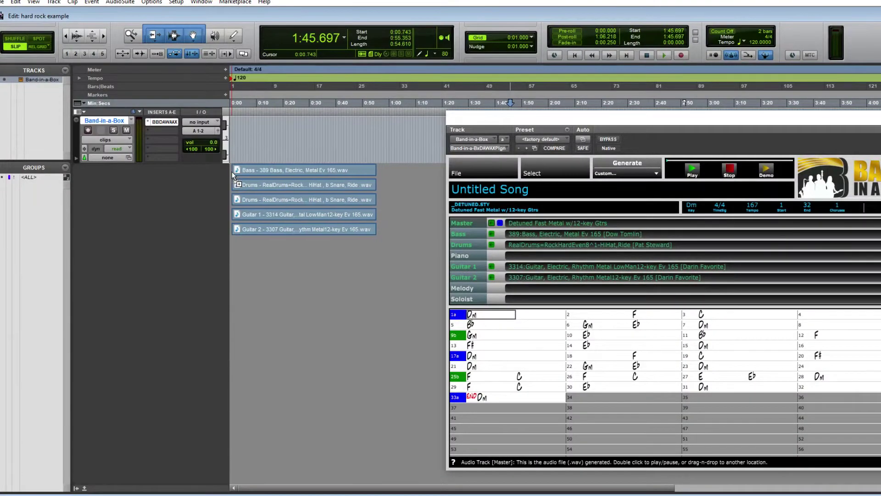
click(665, 56)
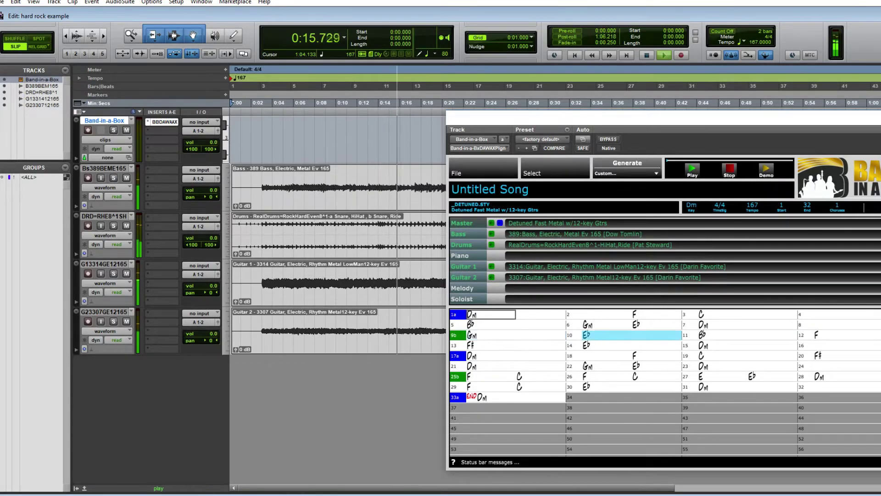
- Finish the chart with chords A, D and D, marking bar 9 as the b section
key(Right)
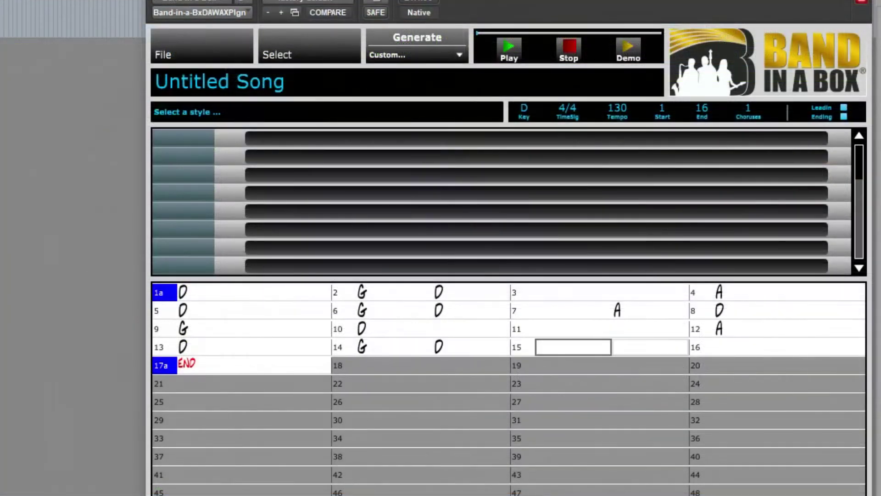
key(Right)
text(A)
key(Return)
text(D)
key(Return)
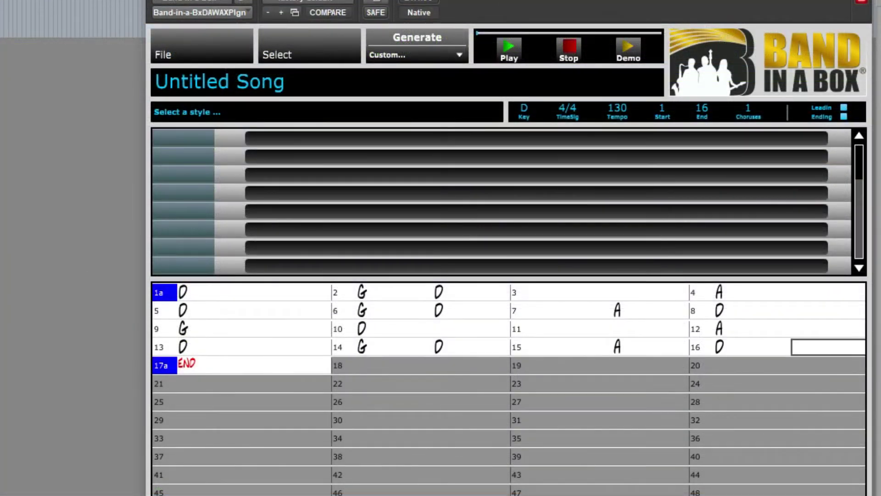
key(Right)
text(D)
click(250, 312)
click(165, 327)
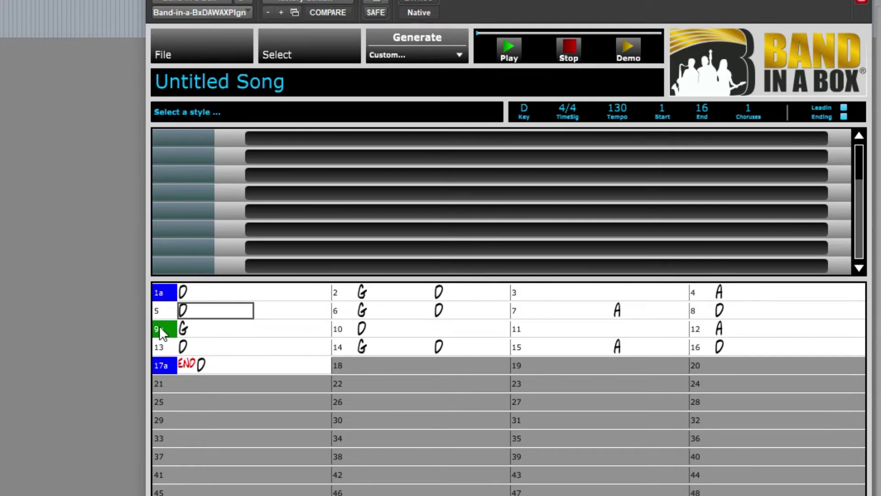
- Apply the _COOKING Bluegrass w/Solo Medley style, drag all parts to the timeline and play
click(310, 54)
click(254, 96)
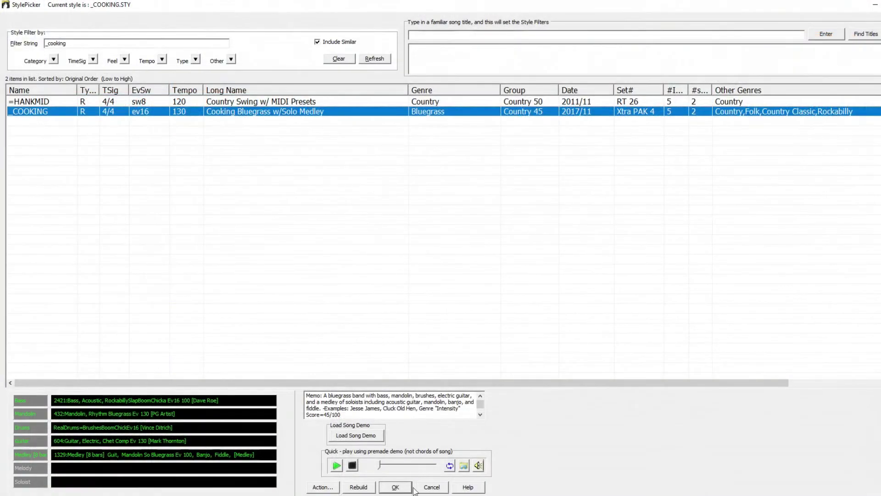
click(408, 491)
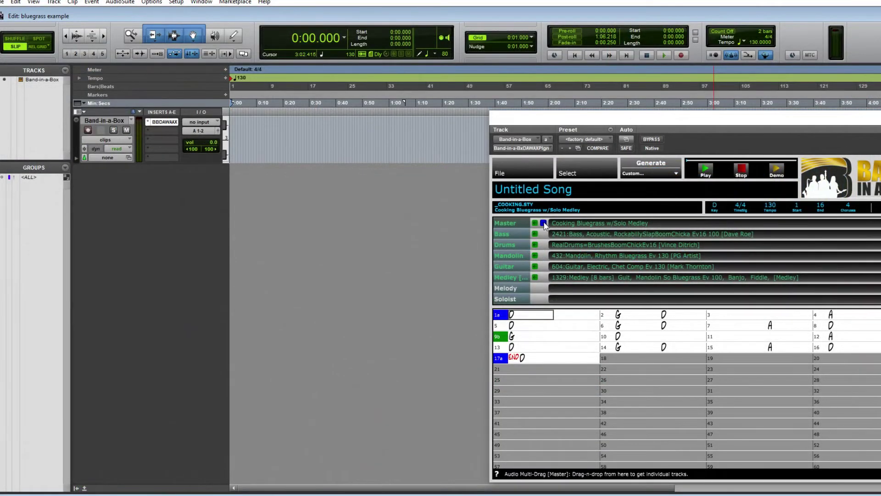
drag(478, 170, 231, 174)
key(space)
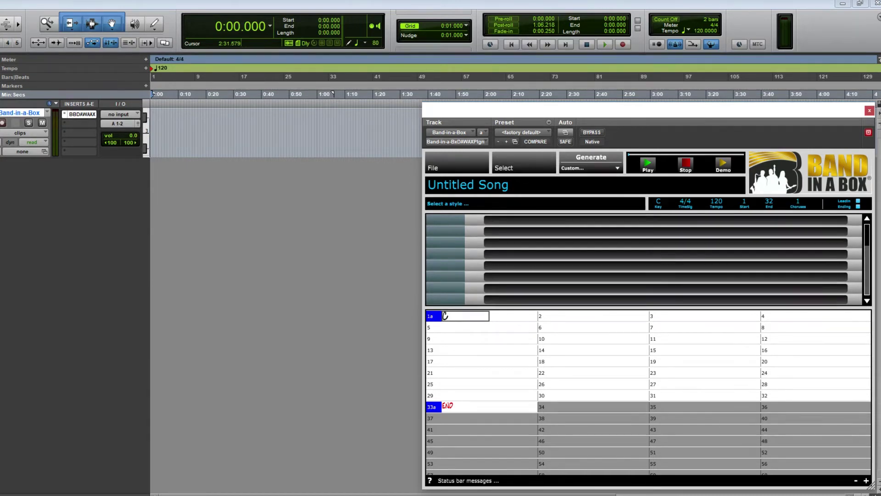
- Open the _STRANGR Stranger Resonator demo song from the RealTracks324 folder
click(447, 163)
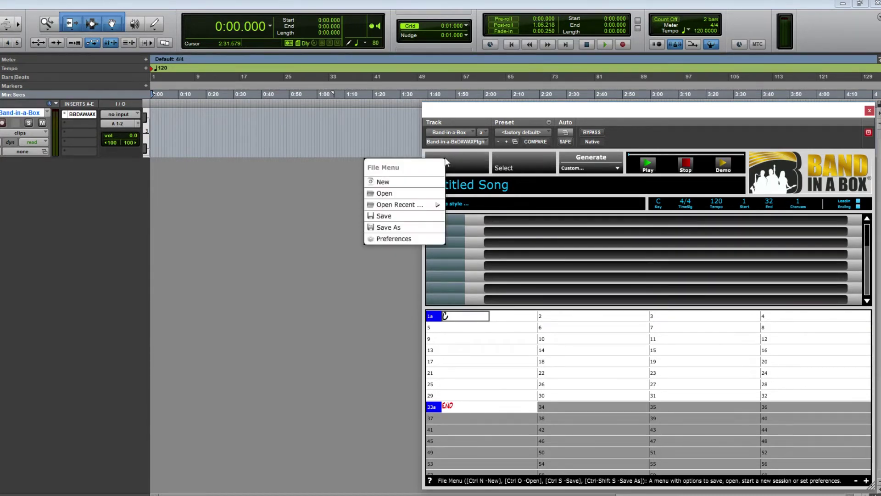
click(381, 190)
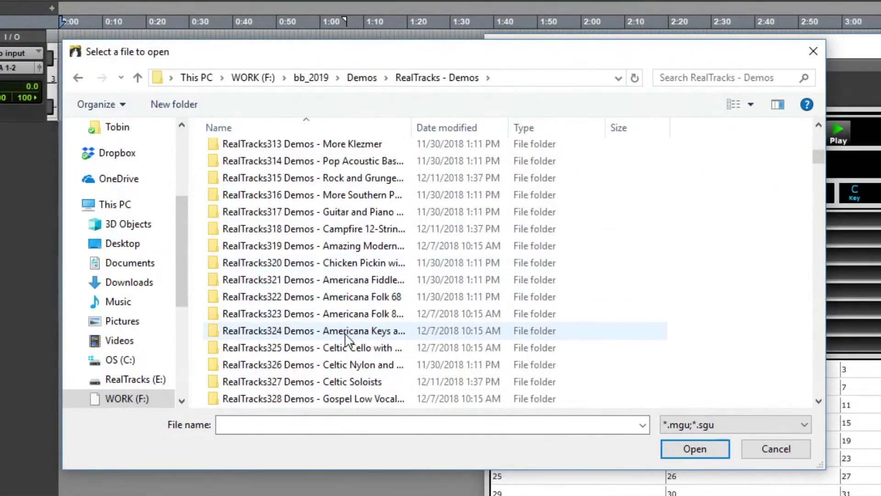
double_click(346, 337)
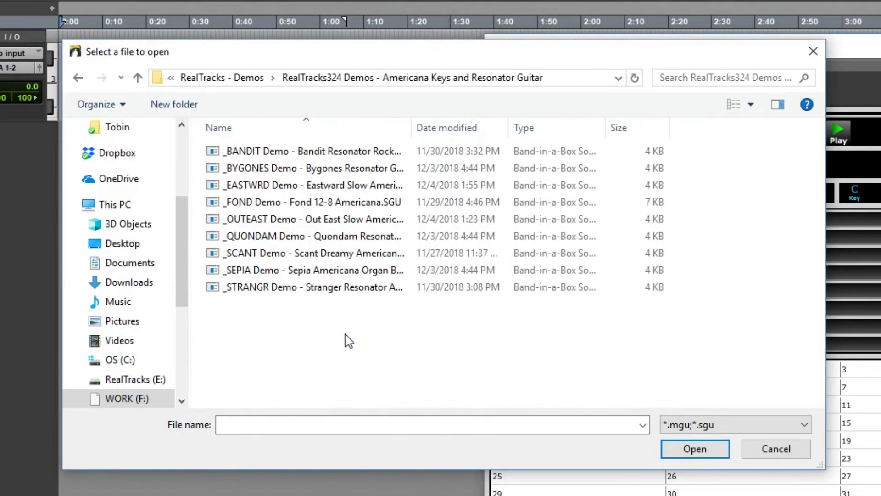
click(320, 288)
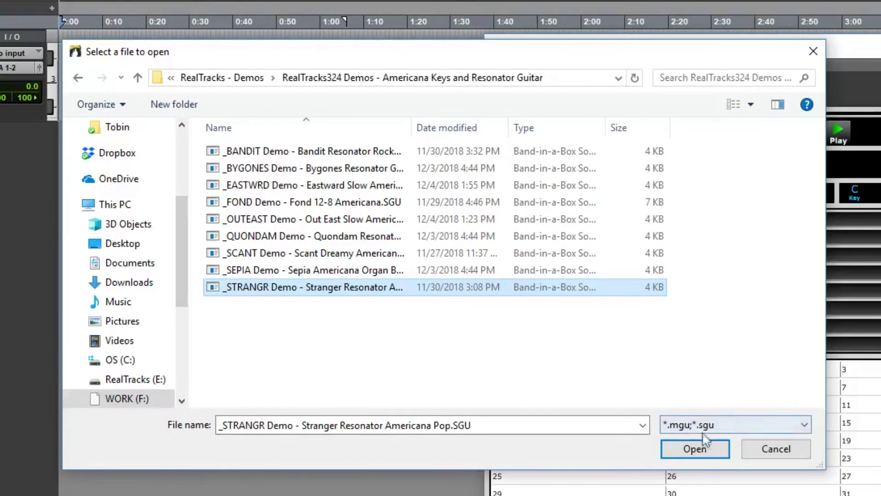
click(694, 449)
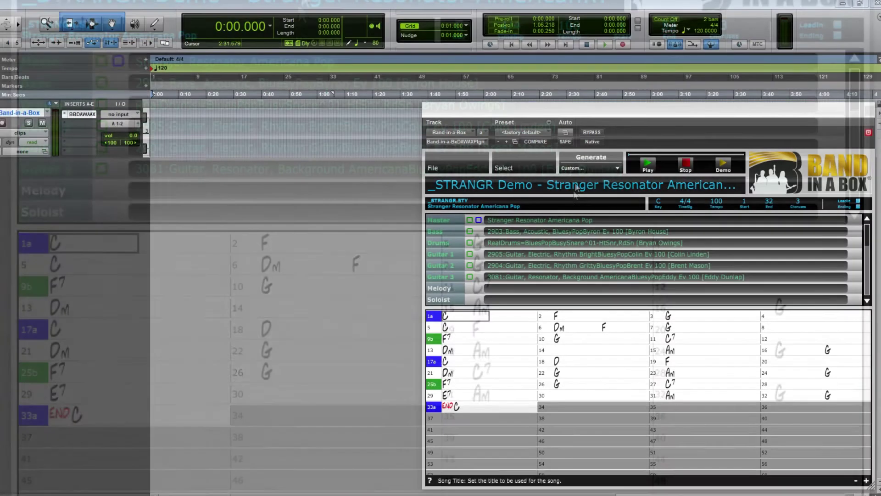
- Generate the Americana Pop arrangement, drag all five parts into the timeline and play
click(581, 157)
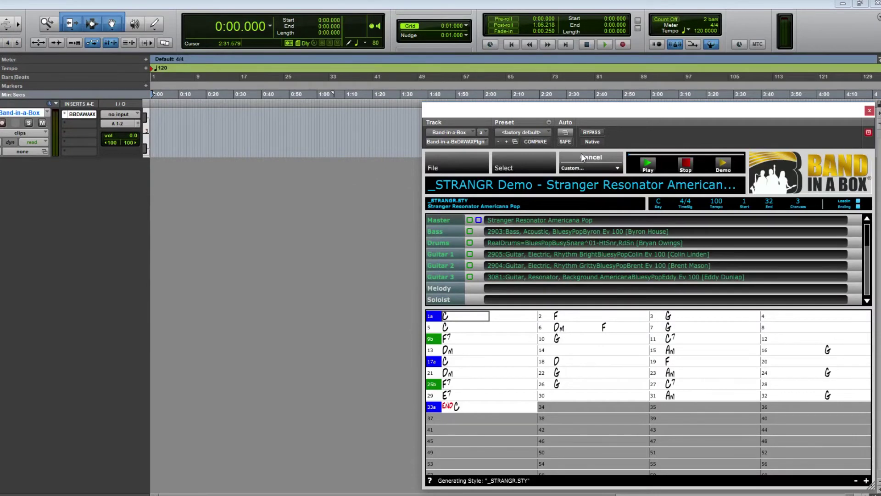
drag(439, 221, 153, 180)
click(605, 45)
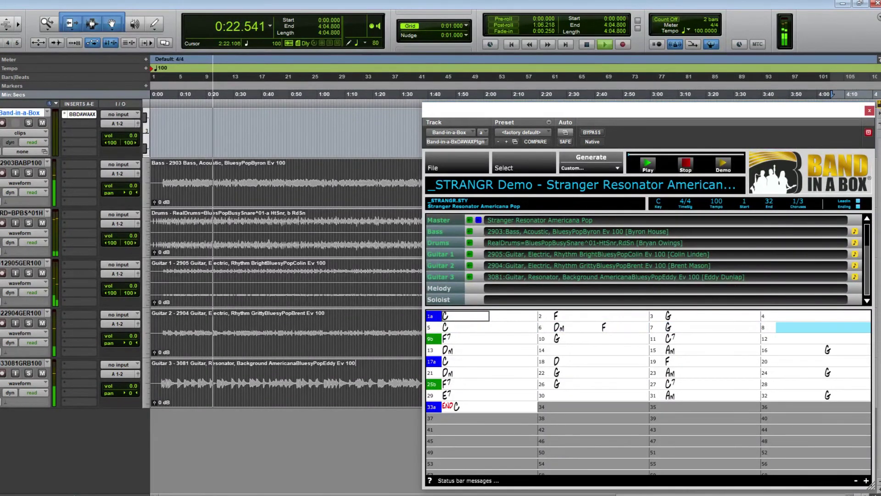
- Open the _GIRONA Slow Flamenca Rumba demo song
click(453, 158)
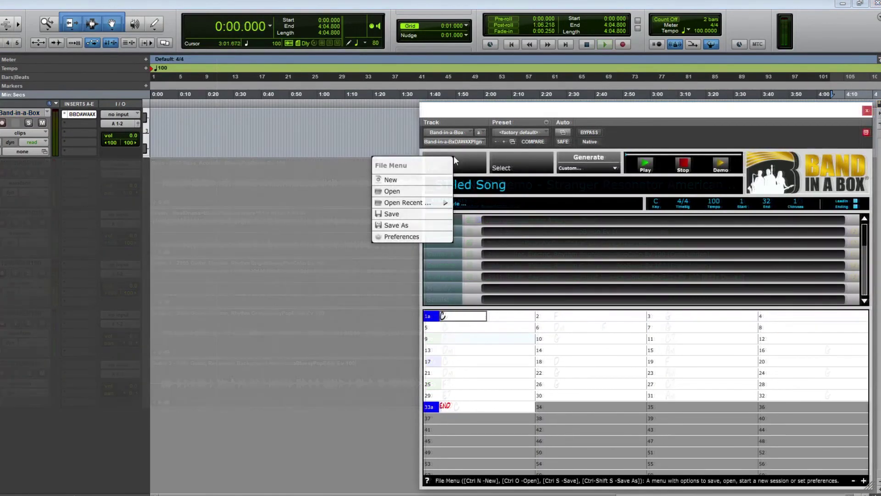
click(428, 191)
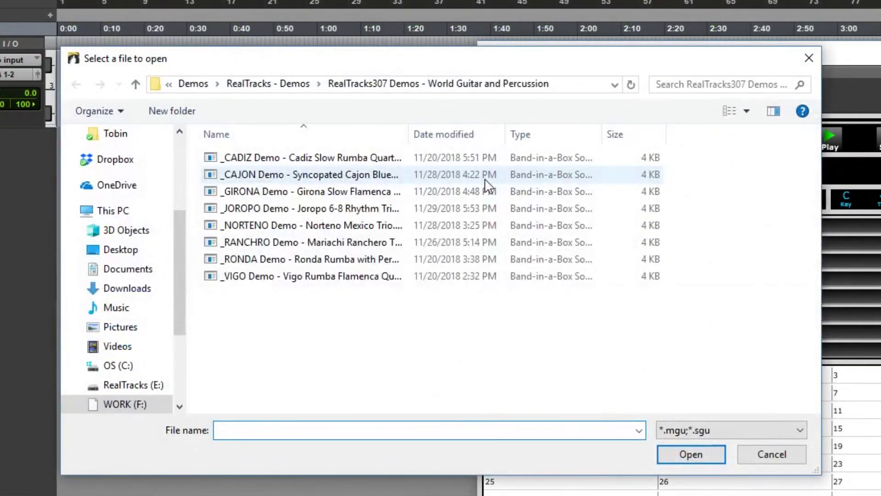
click(487, 192)
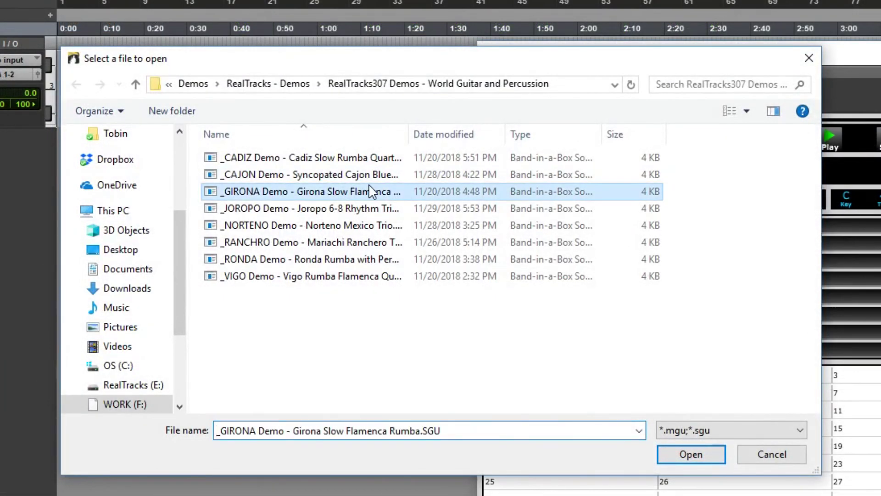
click(691, 453)
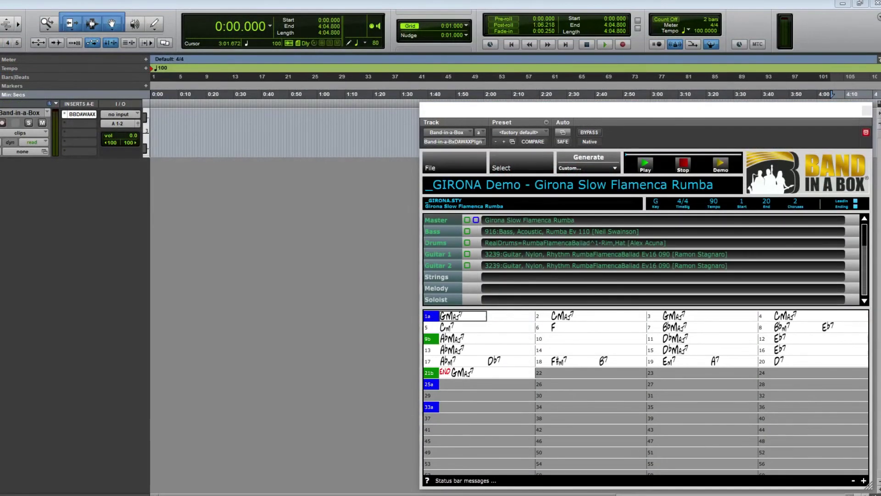
- Generate the flamenco arrangement, drag its four parts into the timeline and play
click(593, 159)
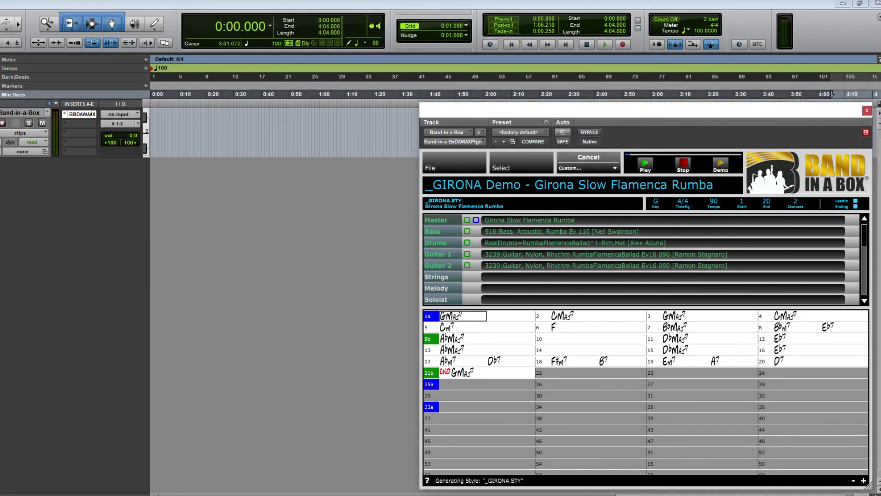
drag(467, 220, 154, 172)
key(space)
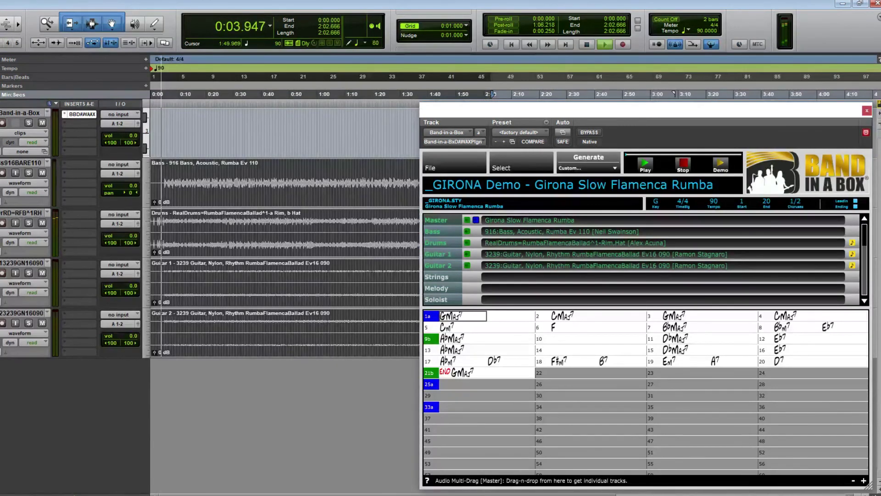